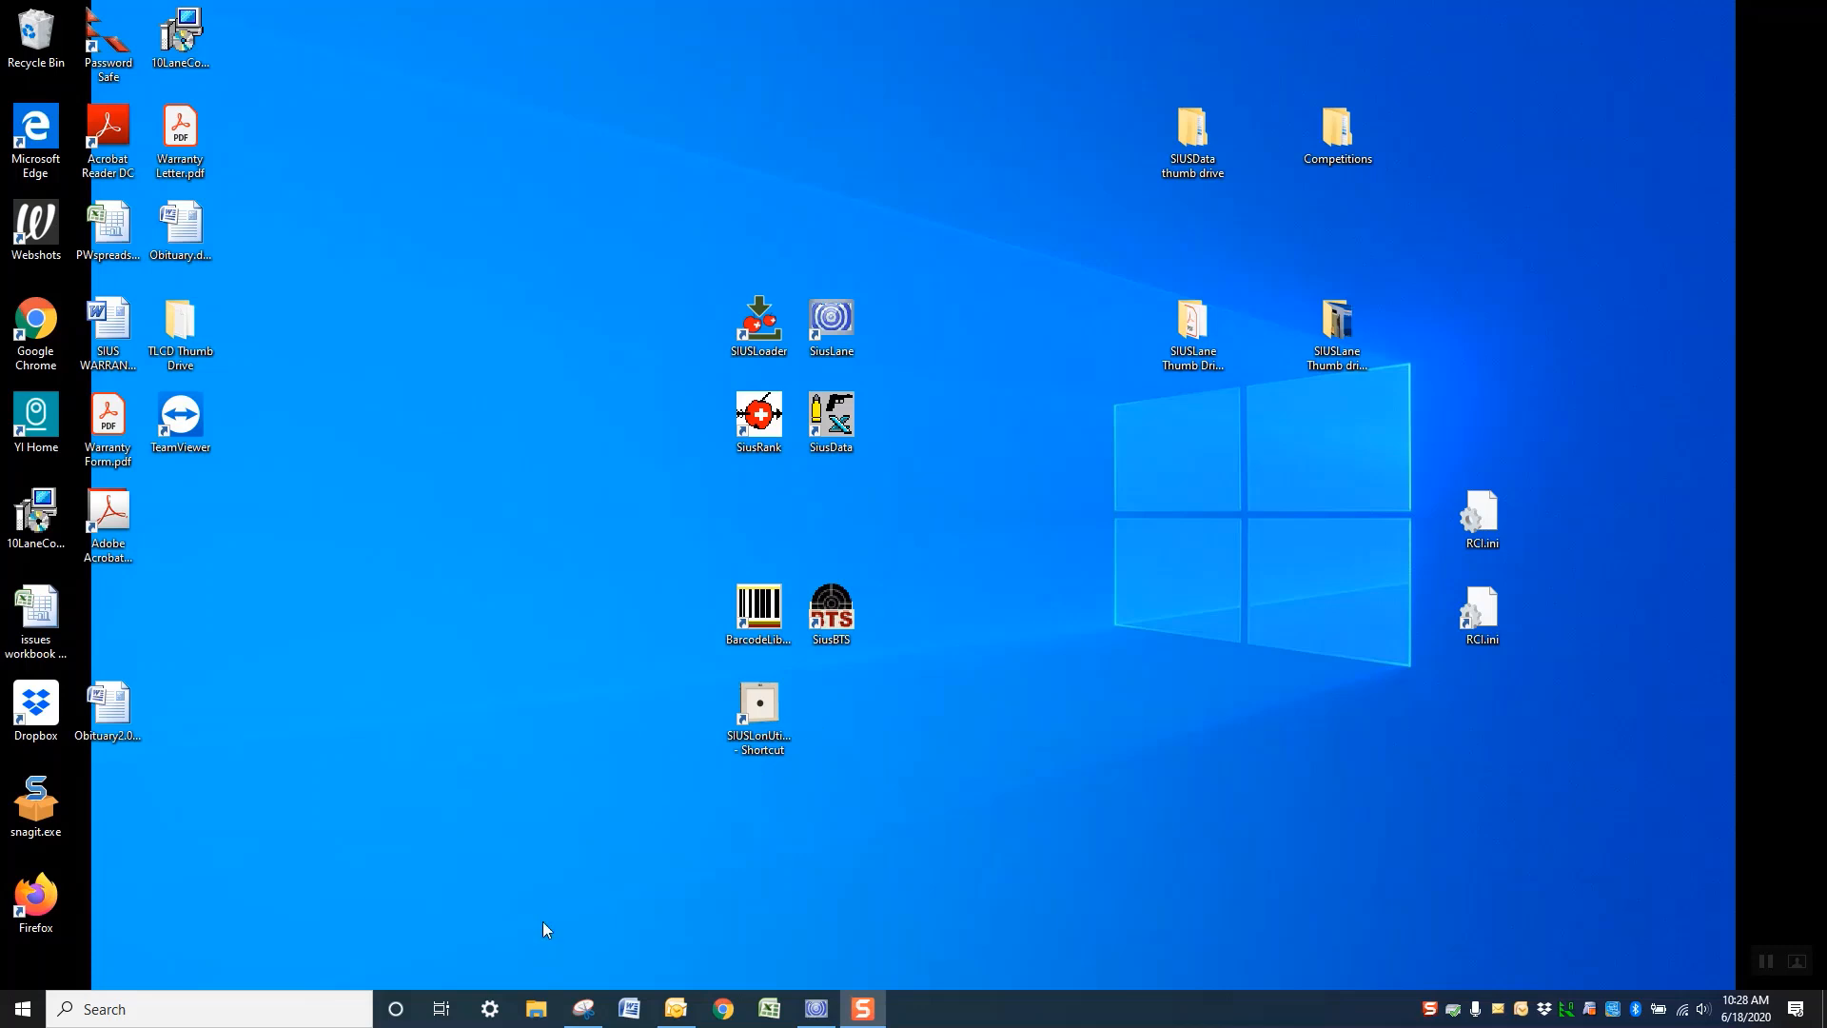
# - Browse to the C:\SIUS\SiusLane folder in File Explorer
pyautogui.click(536, 1011)
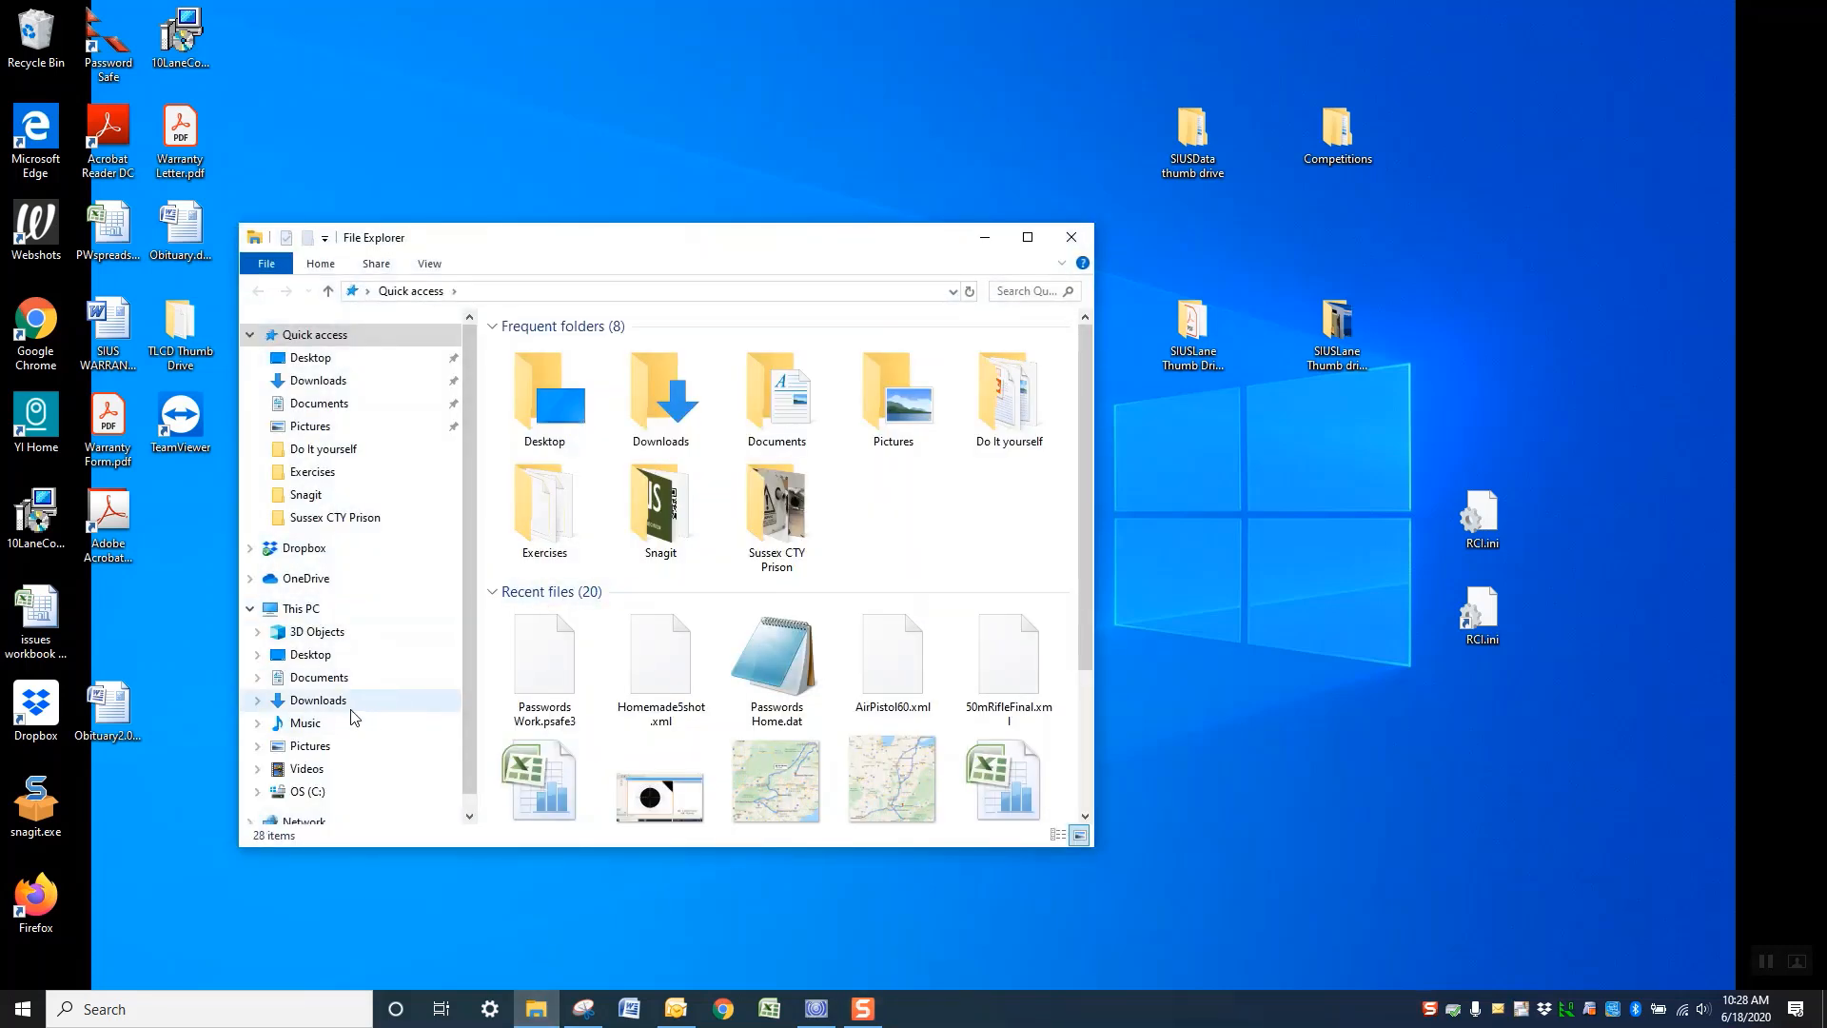
pyautogui.click(306, 791)
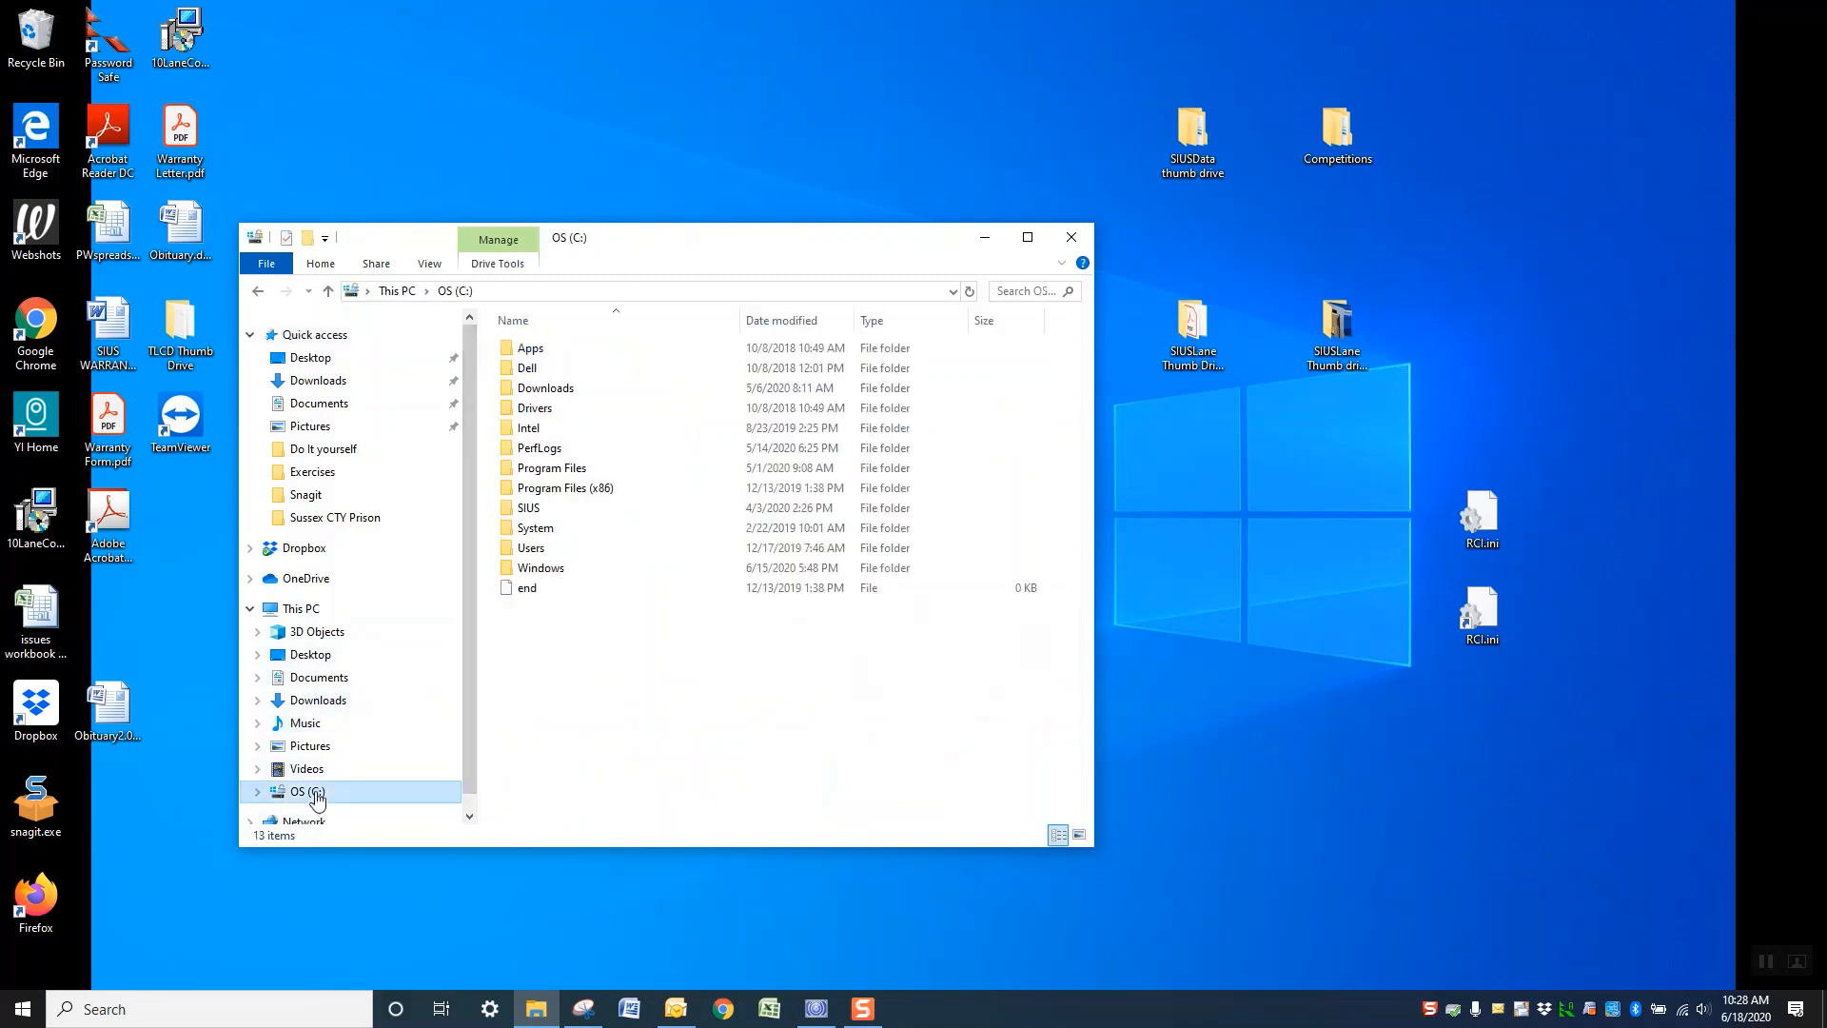
pyautogui.click(522, 513)
pyautogui.doubleClick(522, 514)
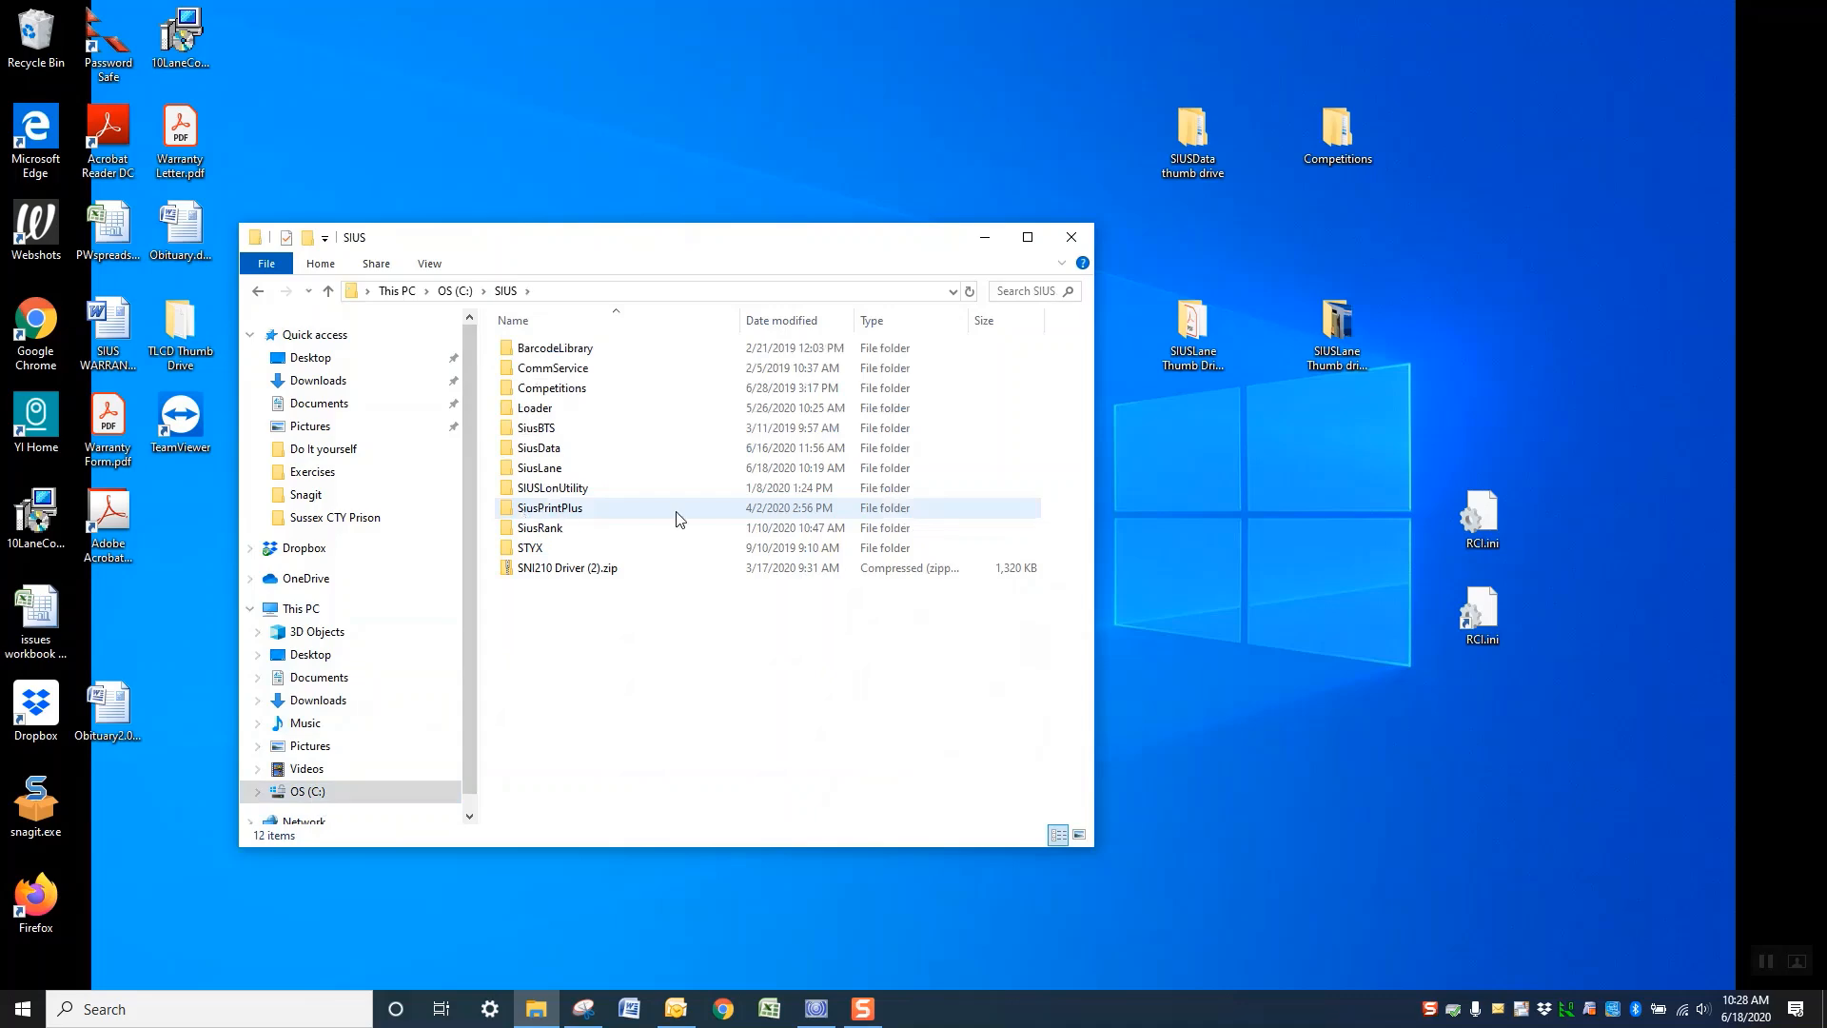
pyautogui.doubleClick(536, 471)
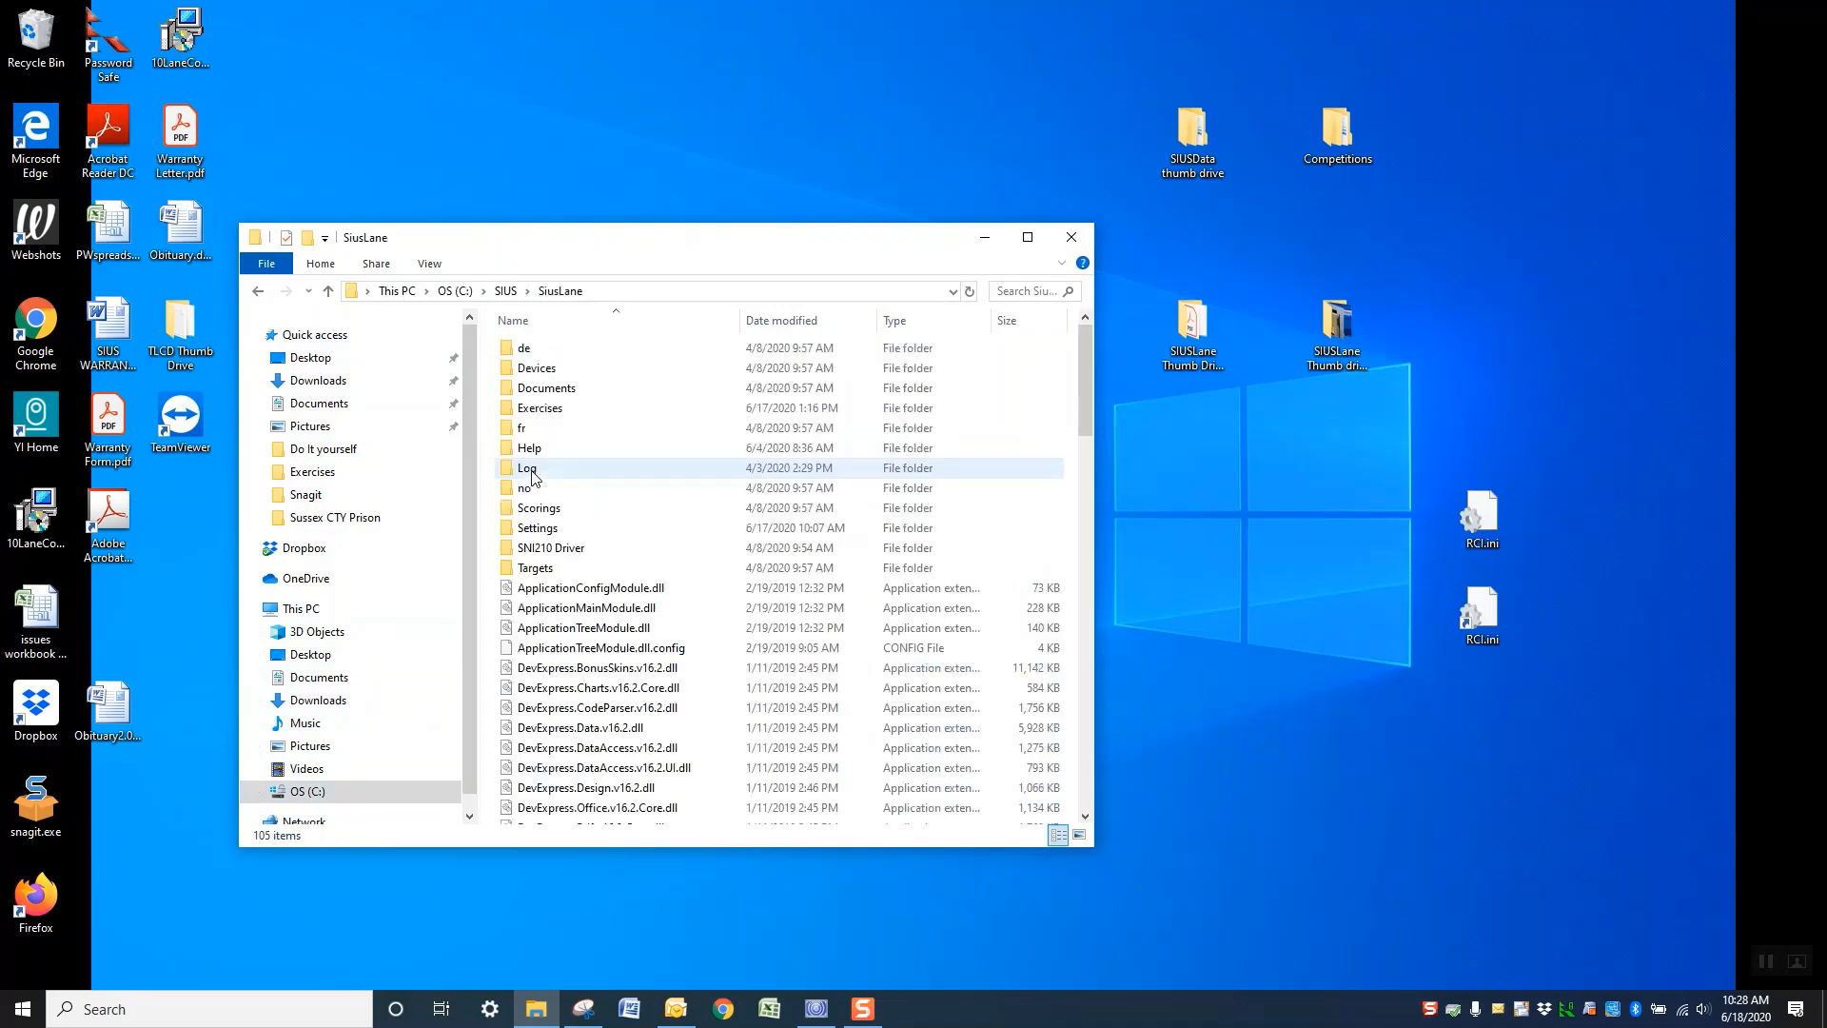
# - Create a new folder named "Practice files" inside the SiusLane folder and minimize the File Explorer window
pyautogui.rightClick(651, 468)
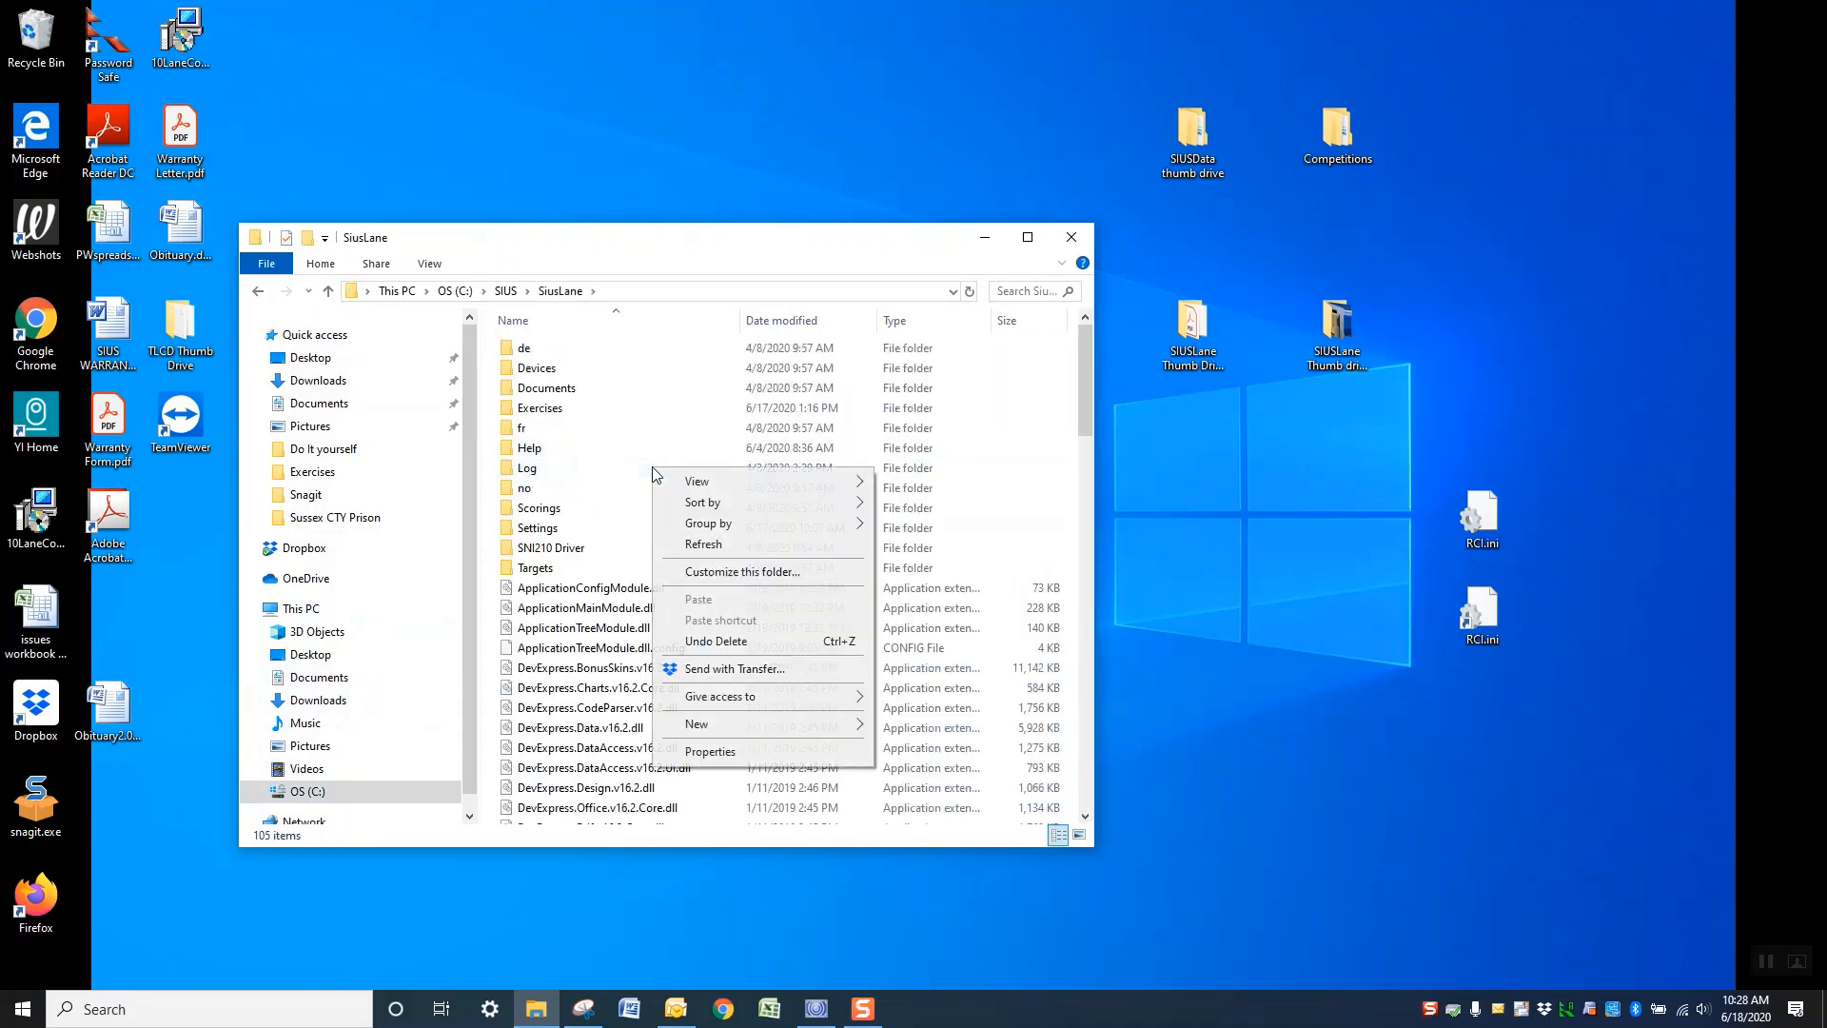
pyautogui.moveTo(769, 732)
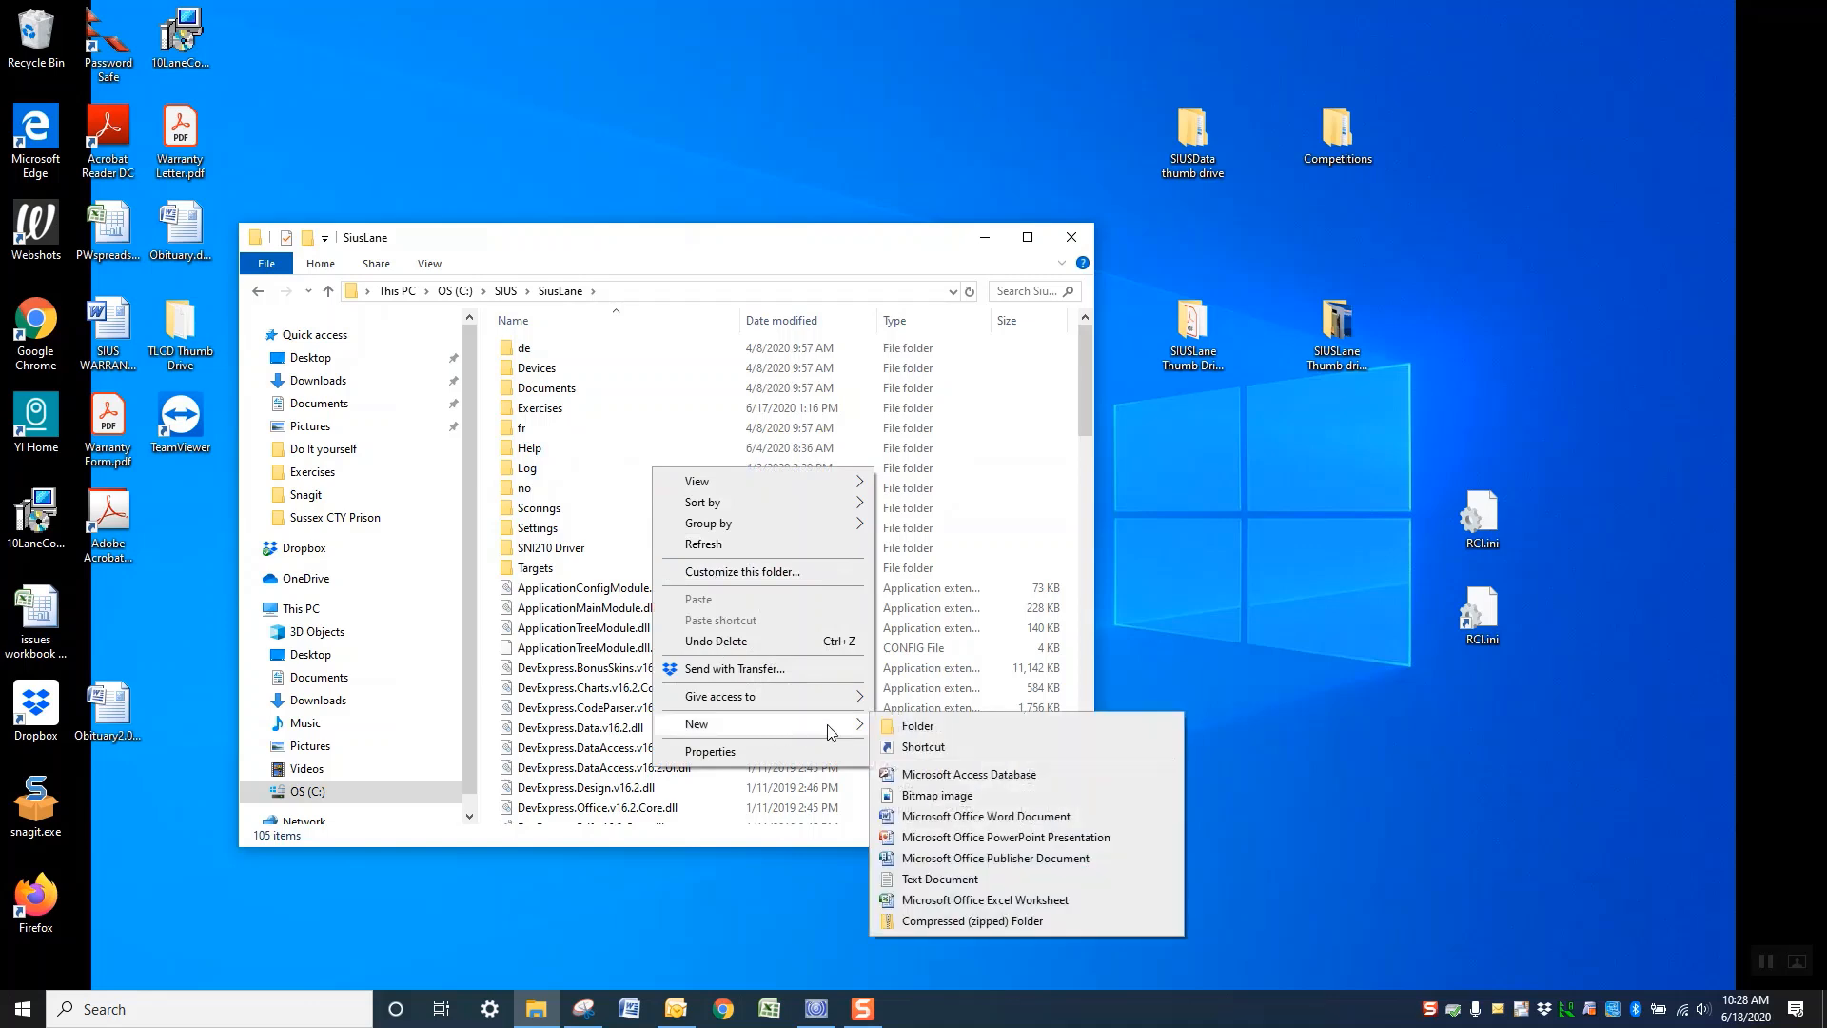
pyautogui.click(927, 733)
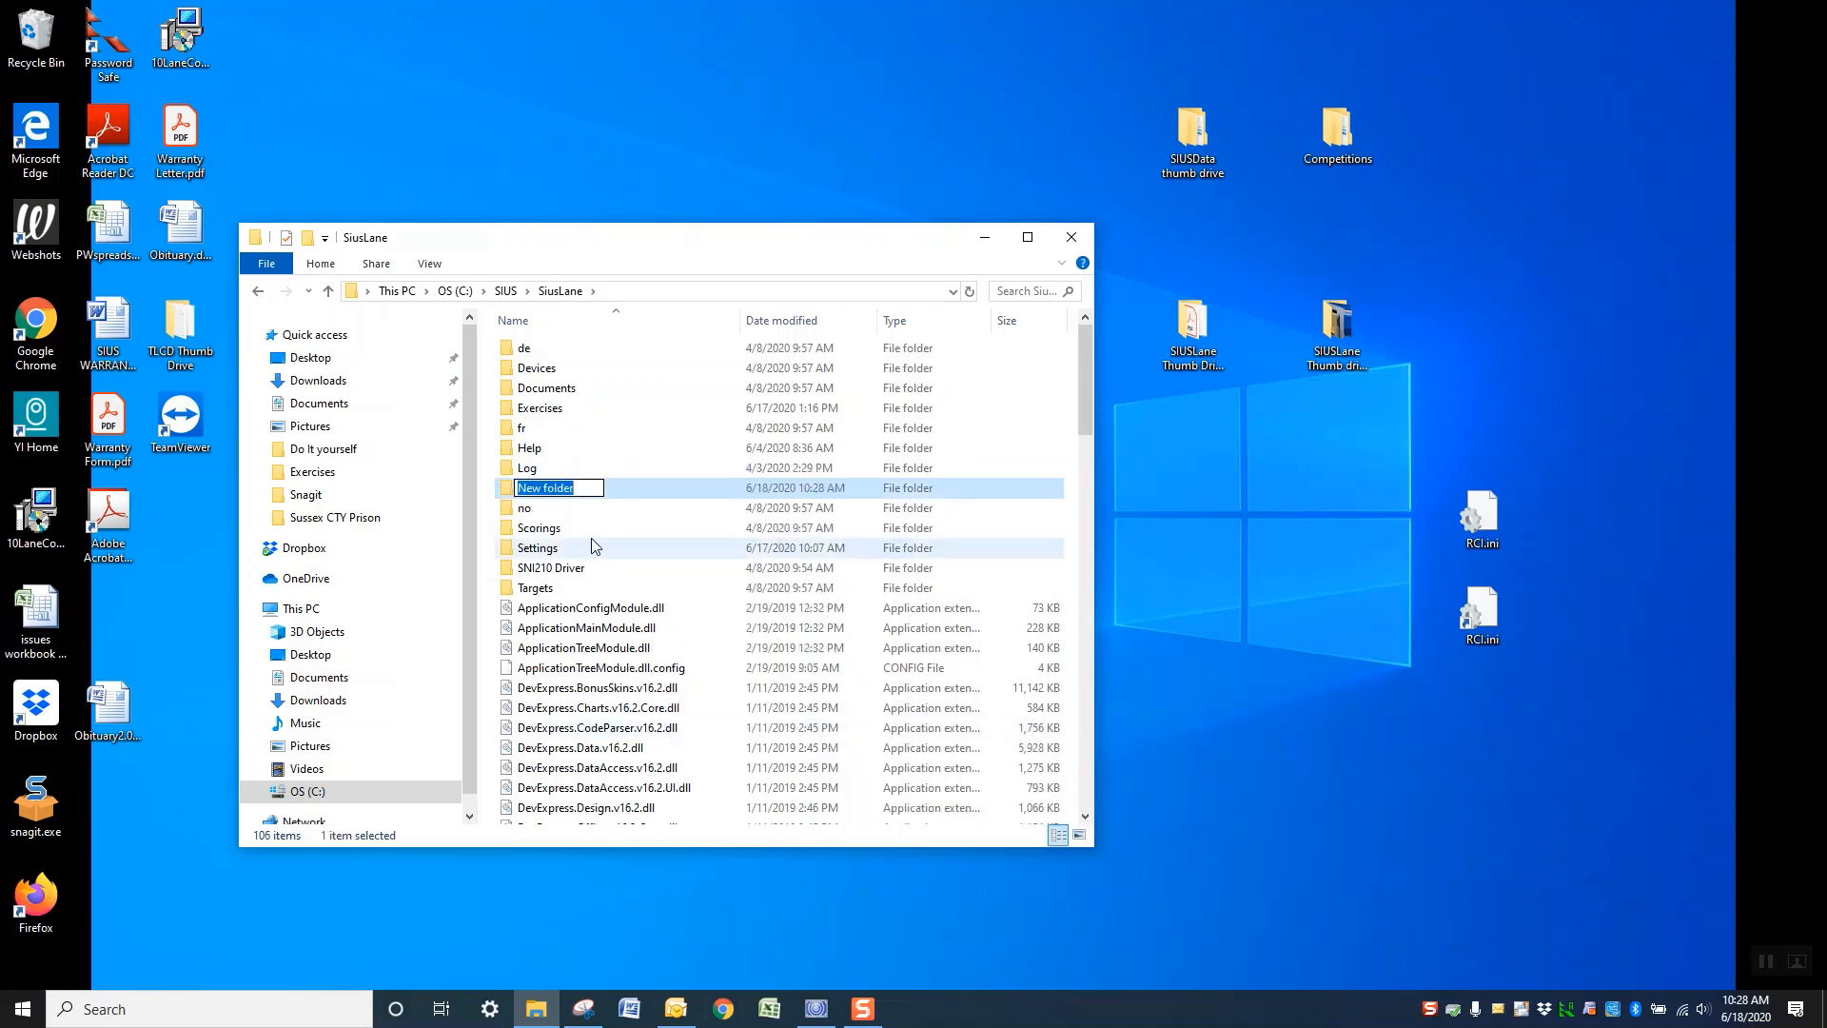
pyautogui.write('Practice files')
pyautogui.press('Return')
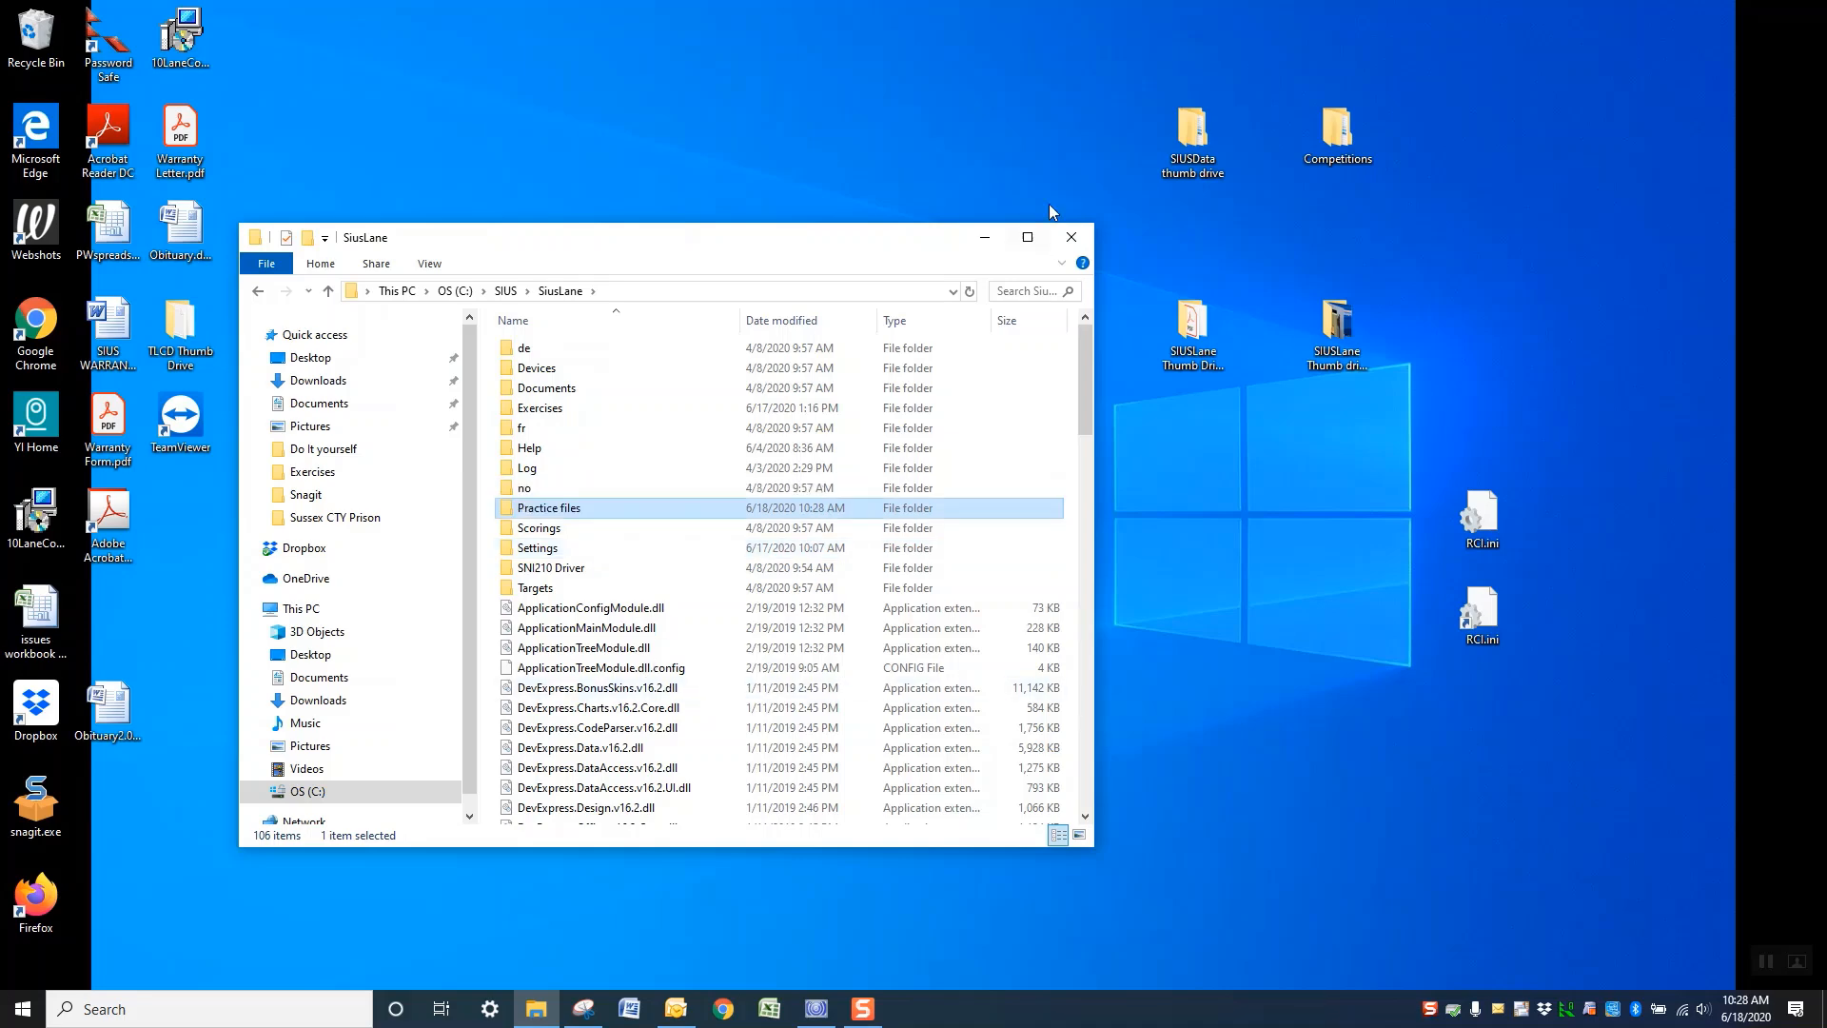
pyautogui.click(985, 236)
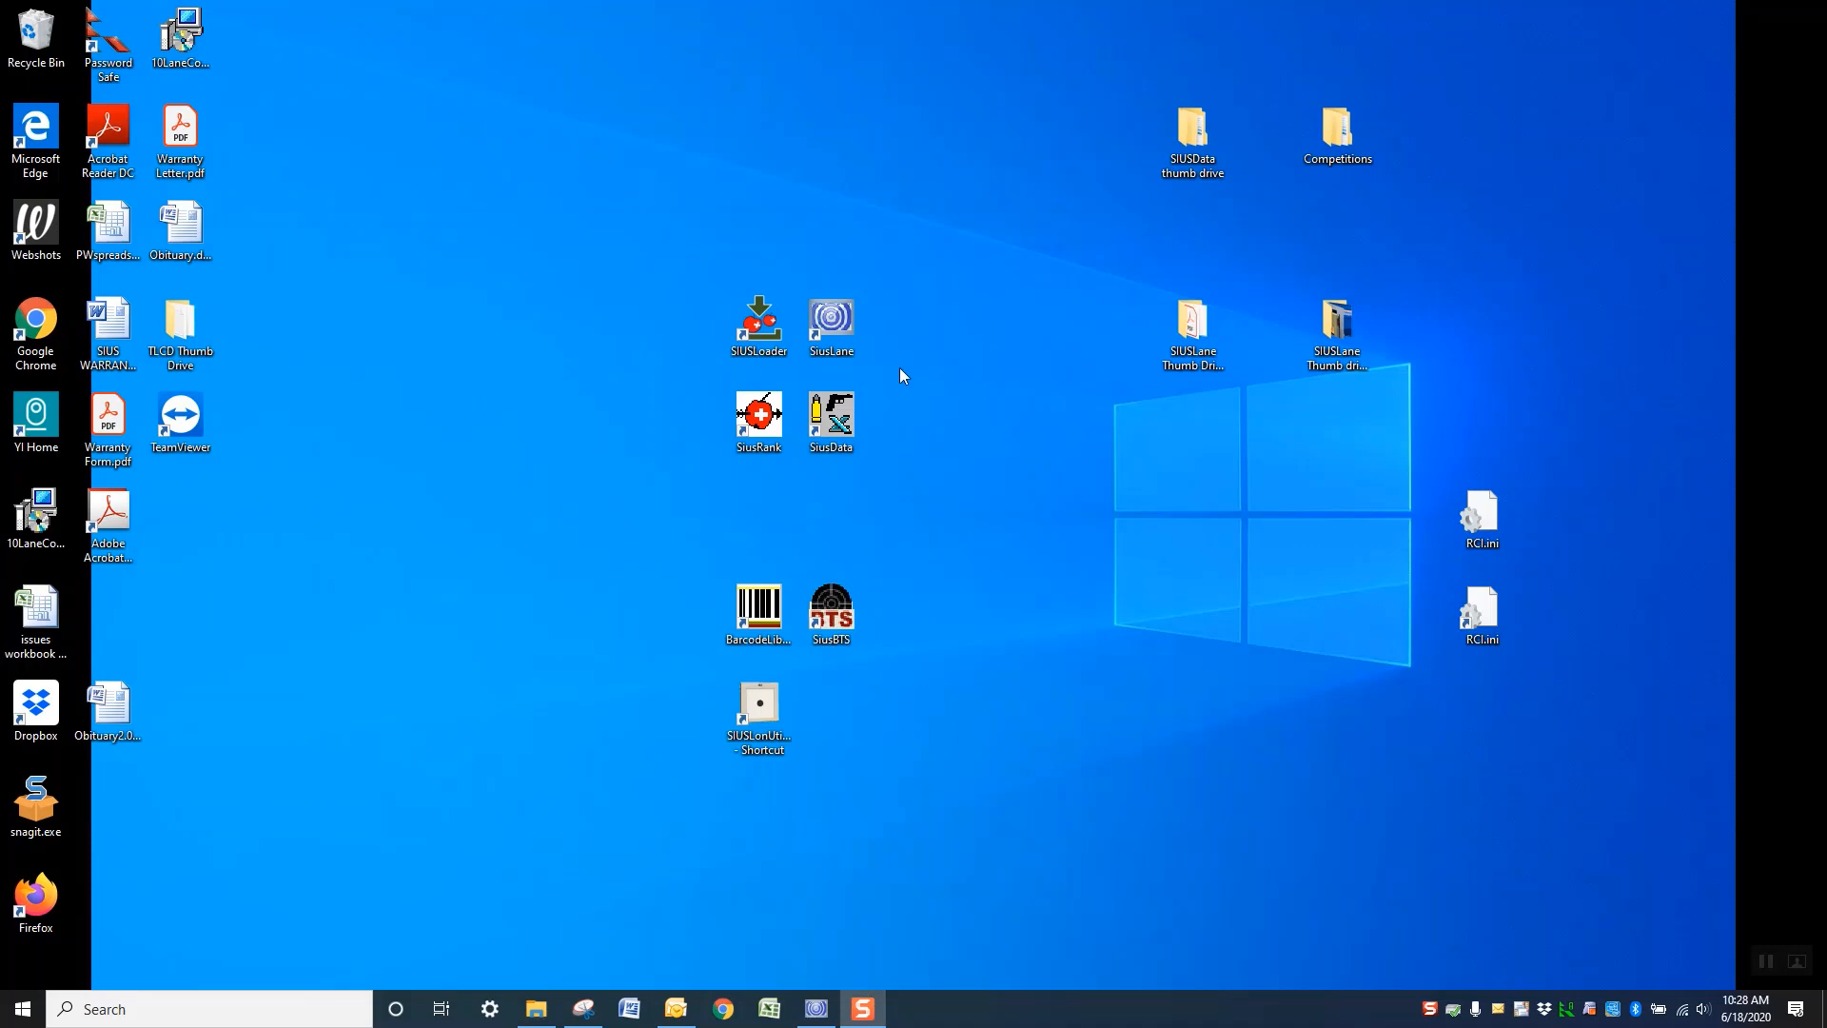
# - Launch SiusLane and add a data-export report named DailyPractice in the general settings
pyautogui.doubleClick(831, 321)
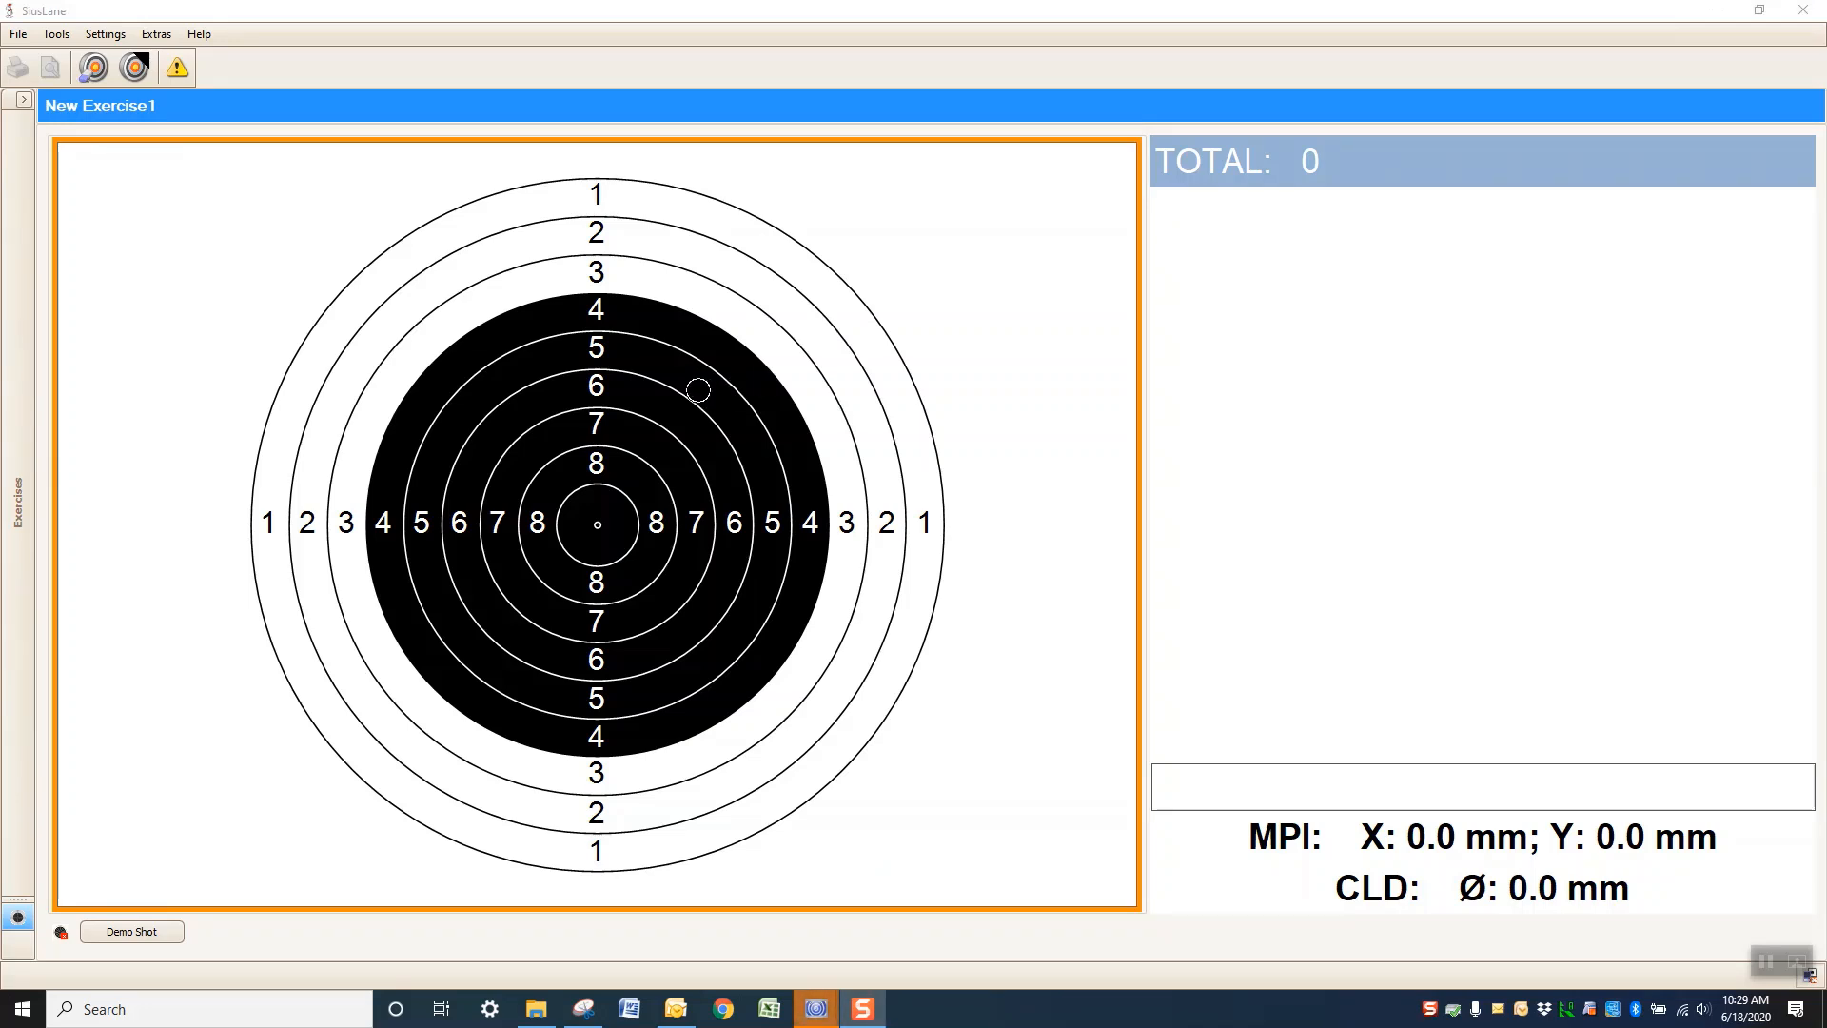
pyautogui.click(105, 36)
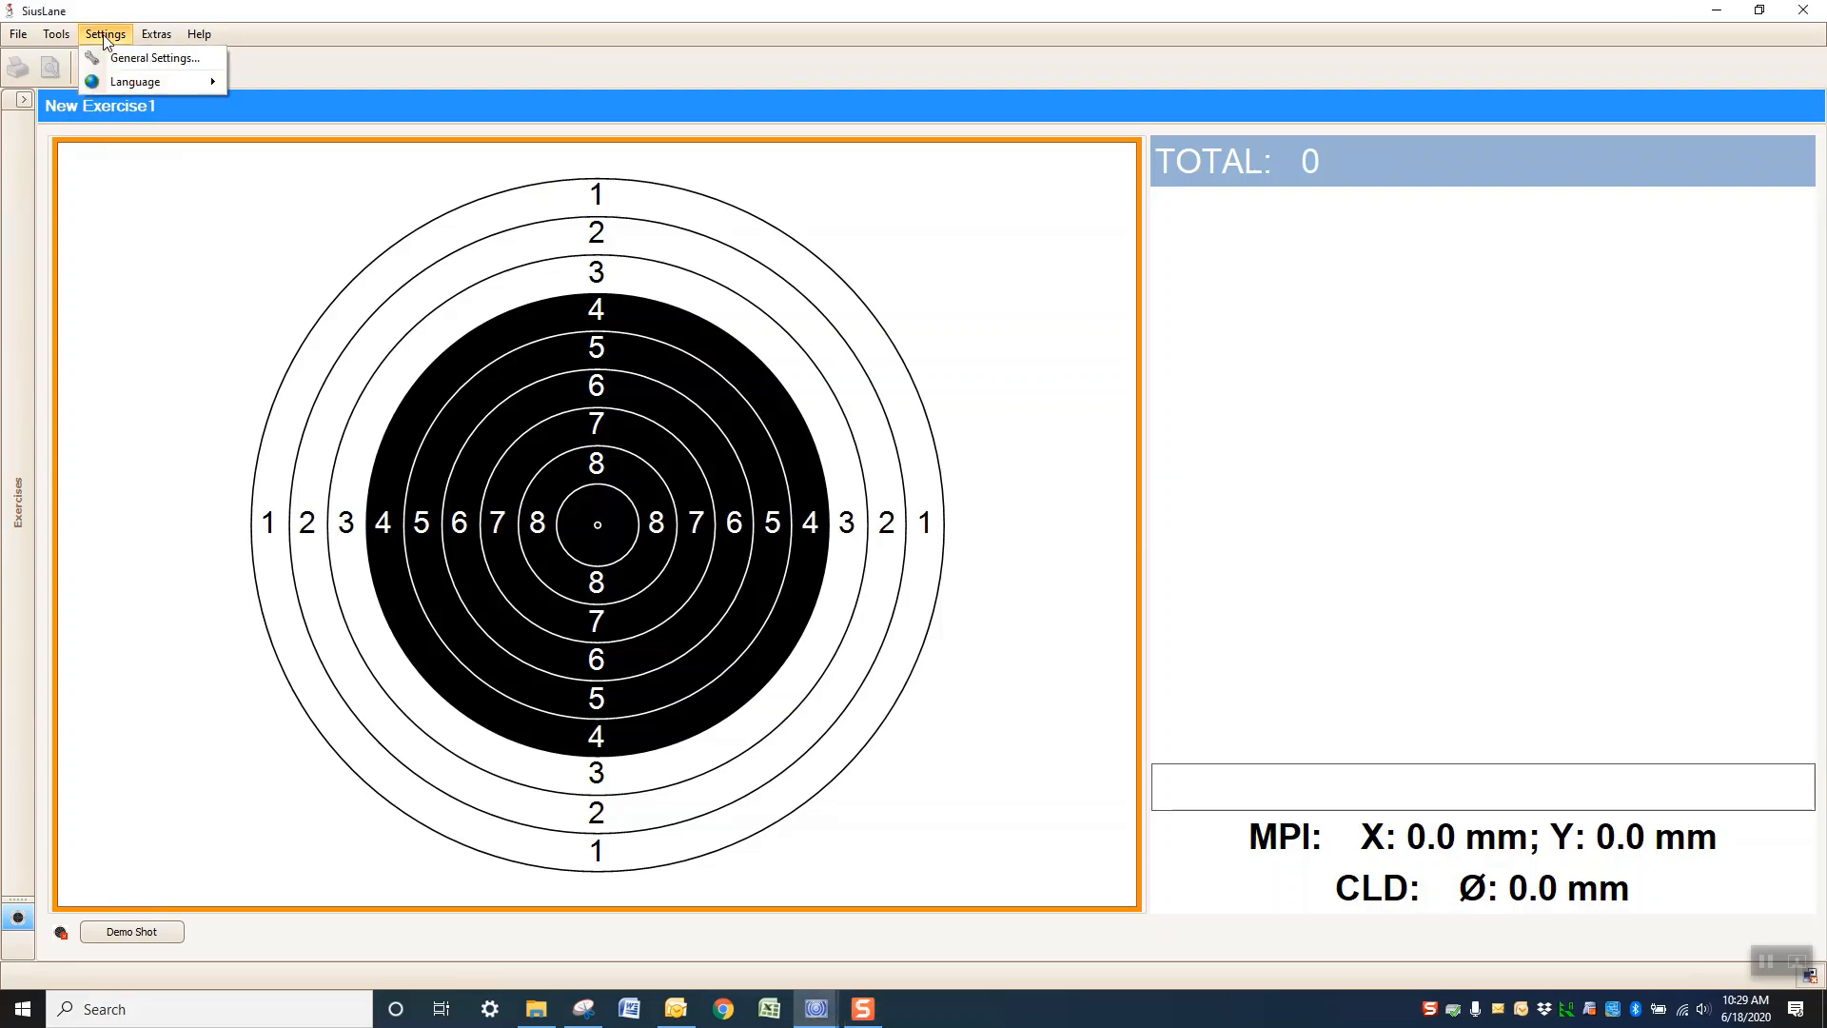
pyautogui.click(146, 59)
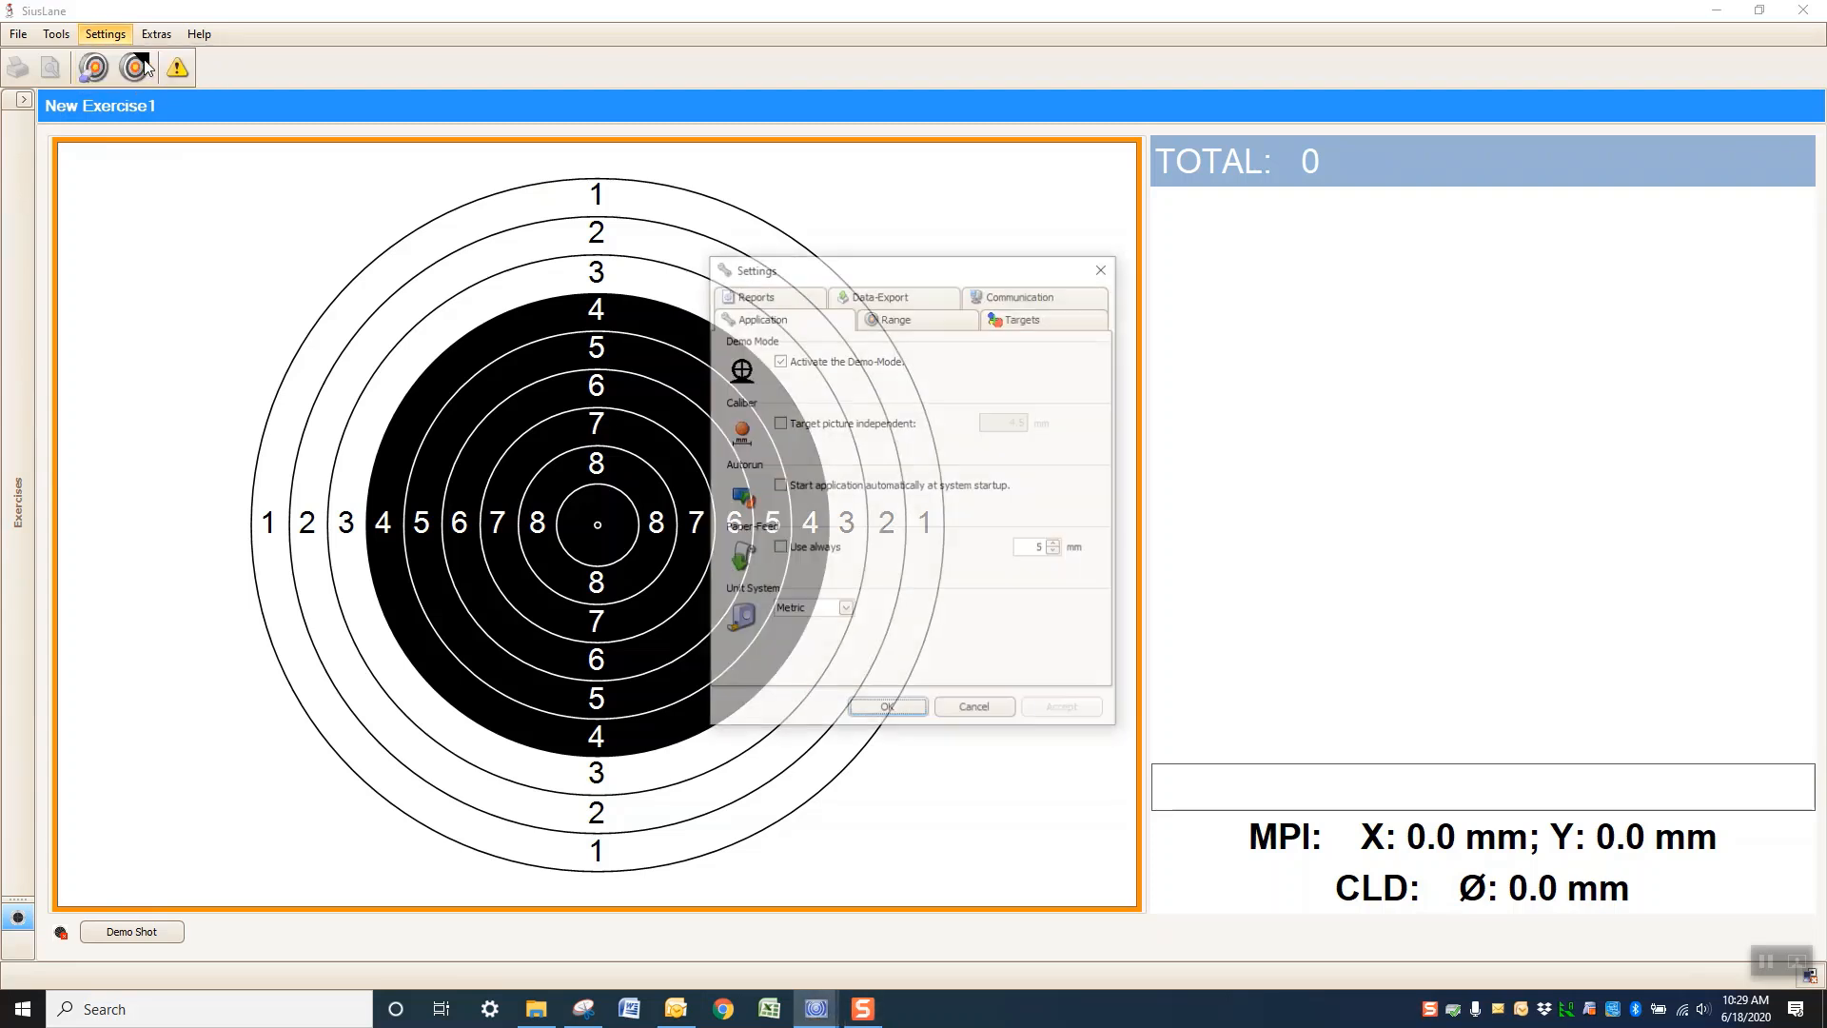
pyautogui.click(894, 300)
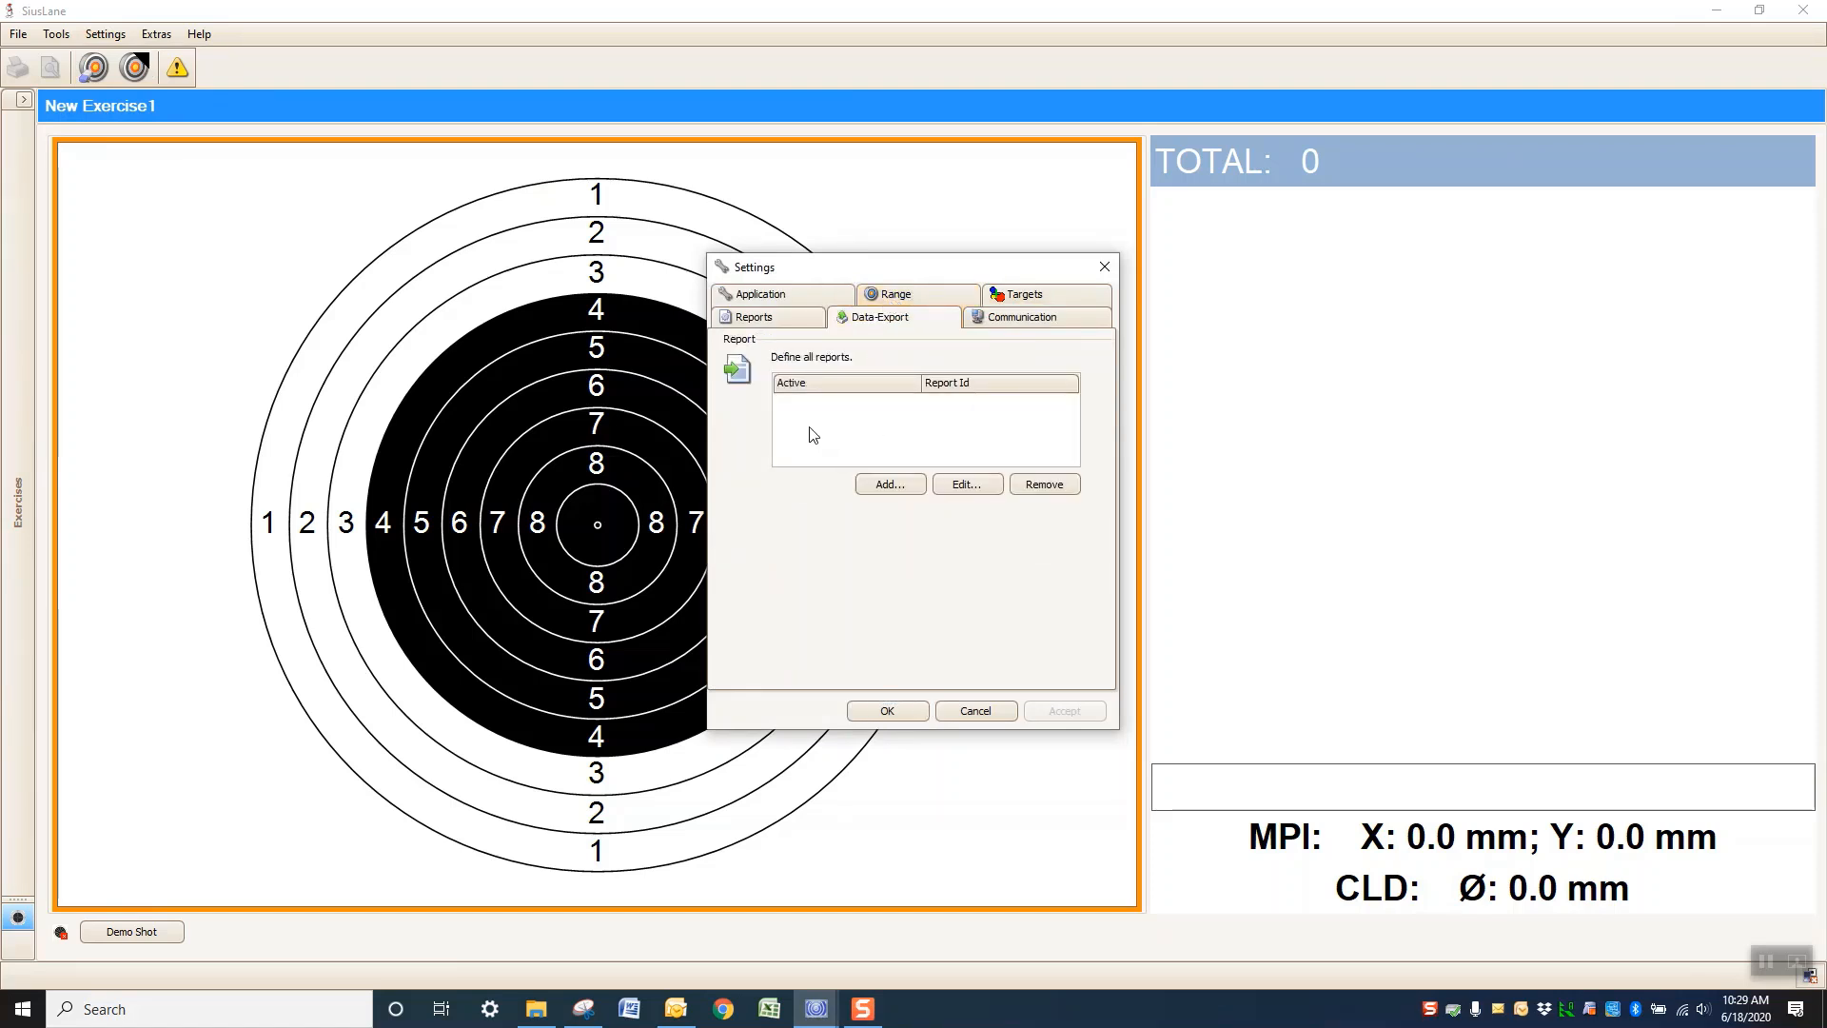
pyautogui.click(888, 485)
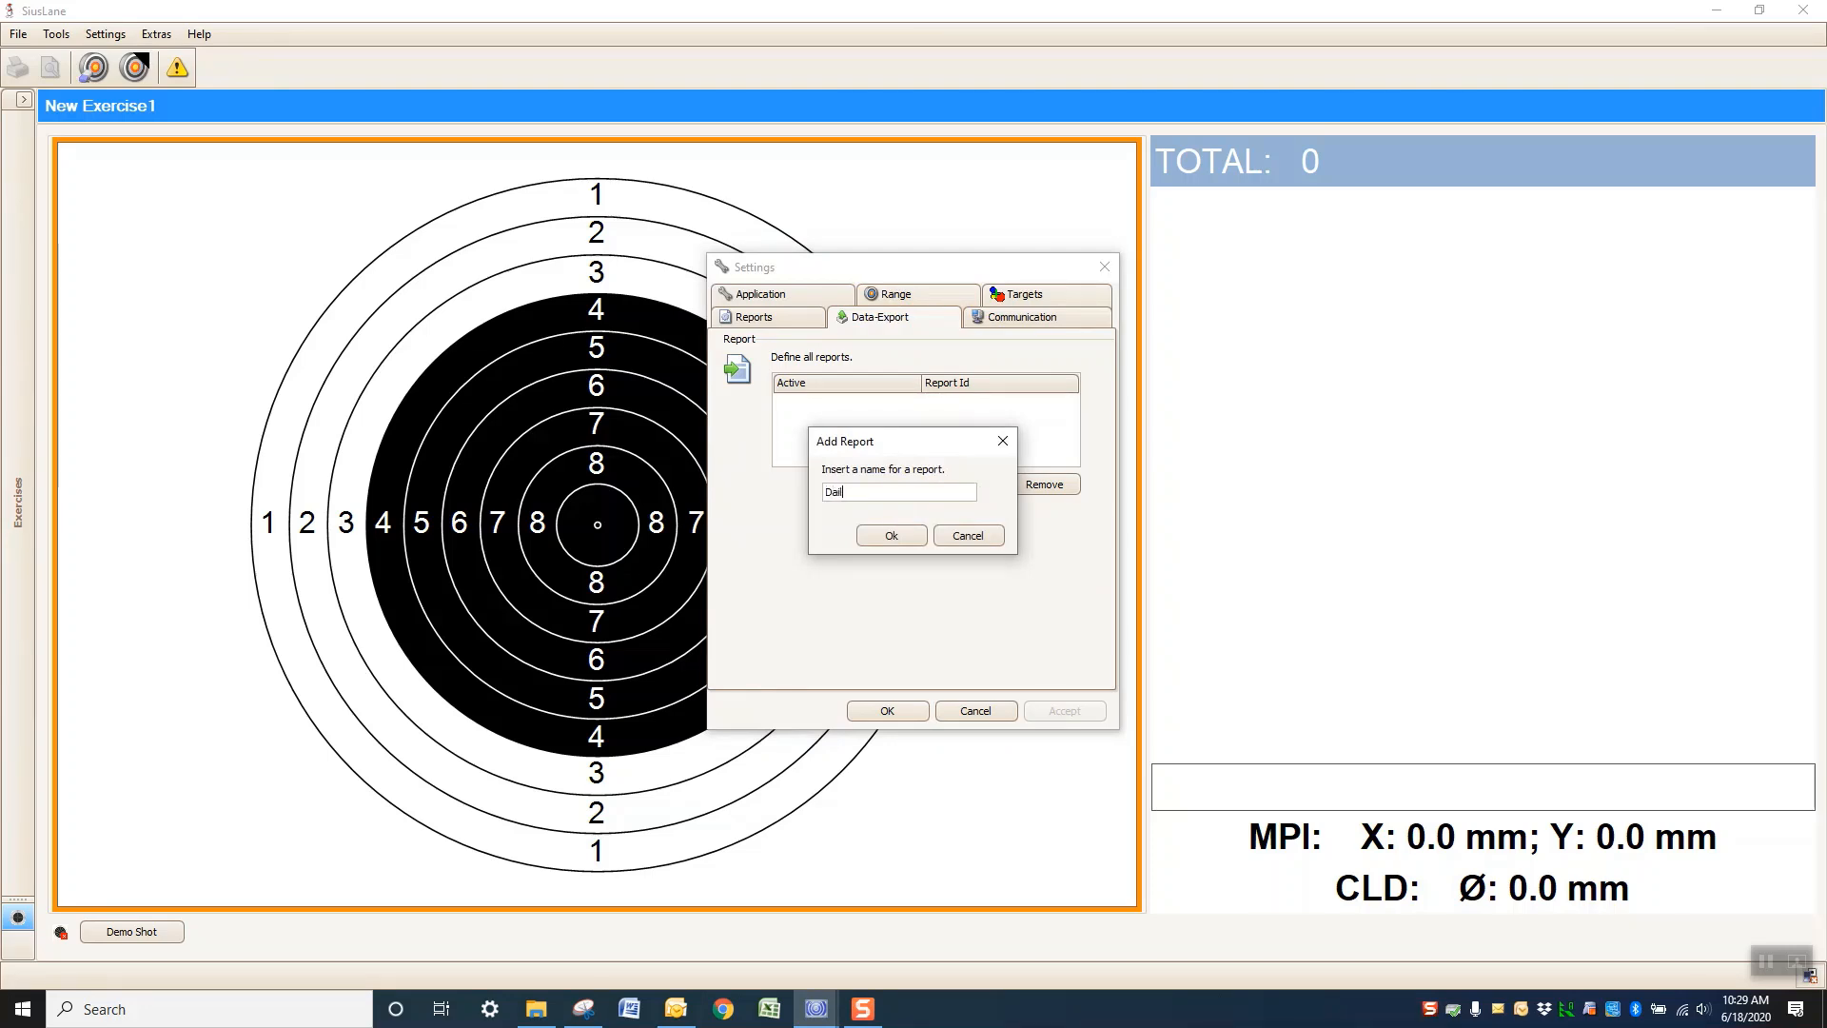
pyautogui.write('DailyPractice')
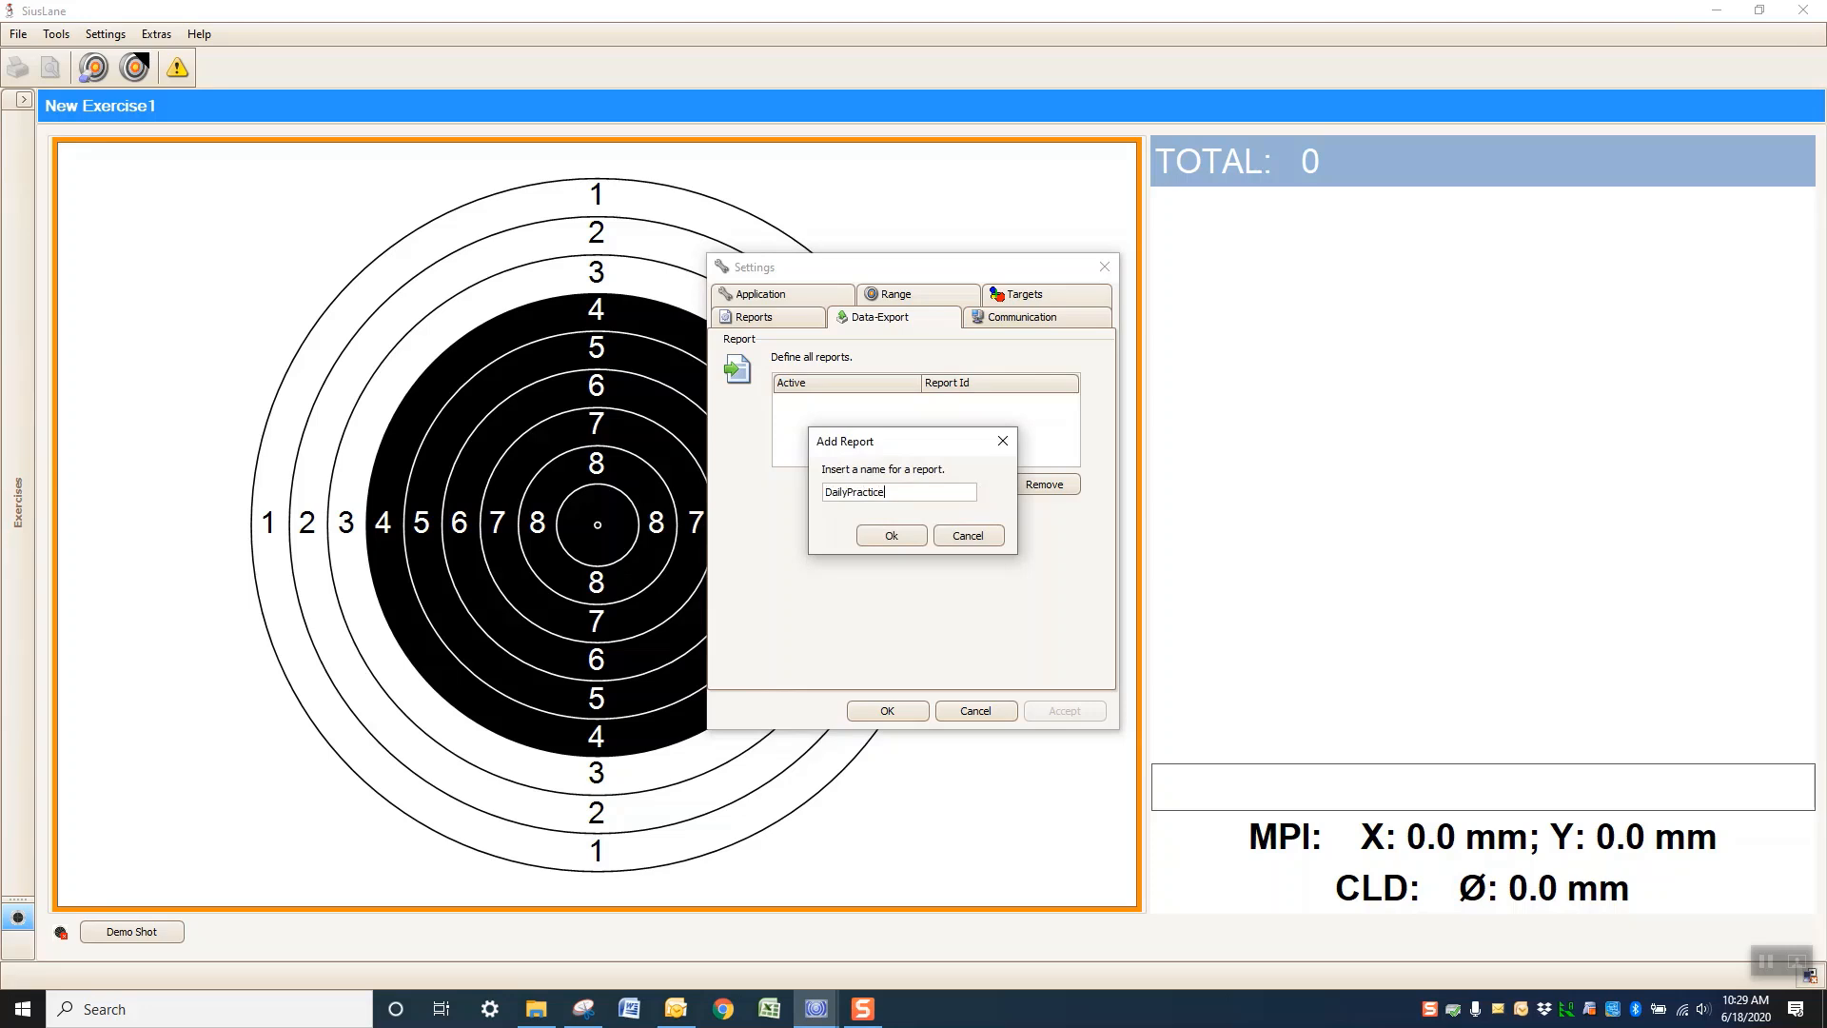
pyautogui.click(898, 539)
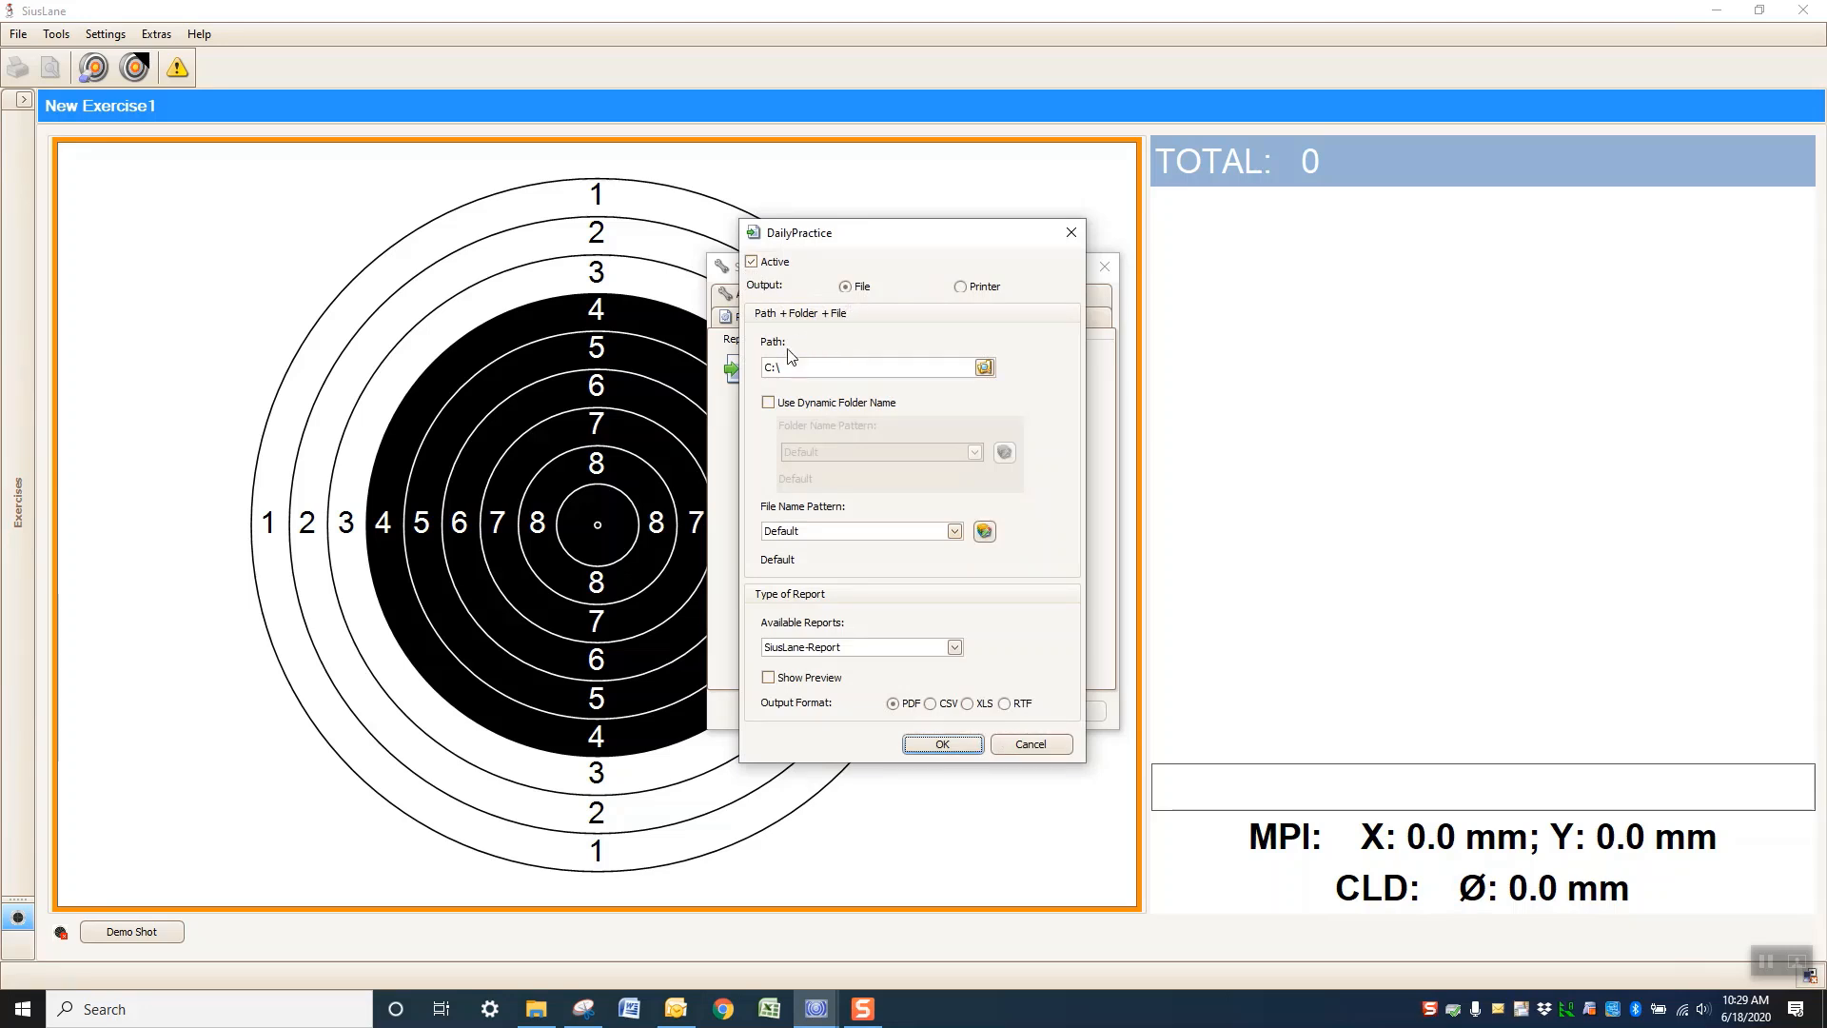
# - Set the DailyPractice report's export path to C:\SIUS\SiusLane\Practice files
pyautogui.click(985, 369)
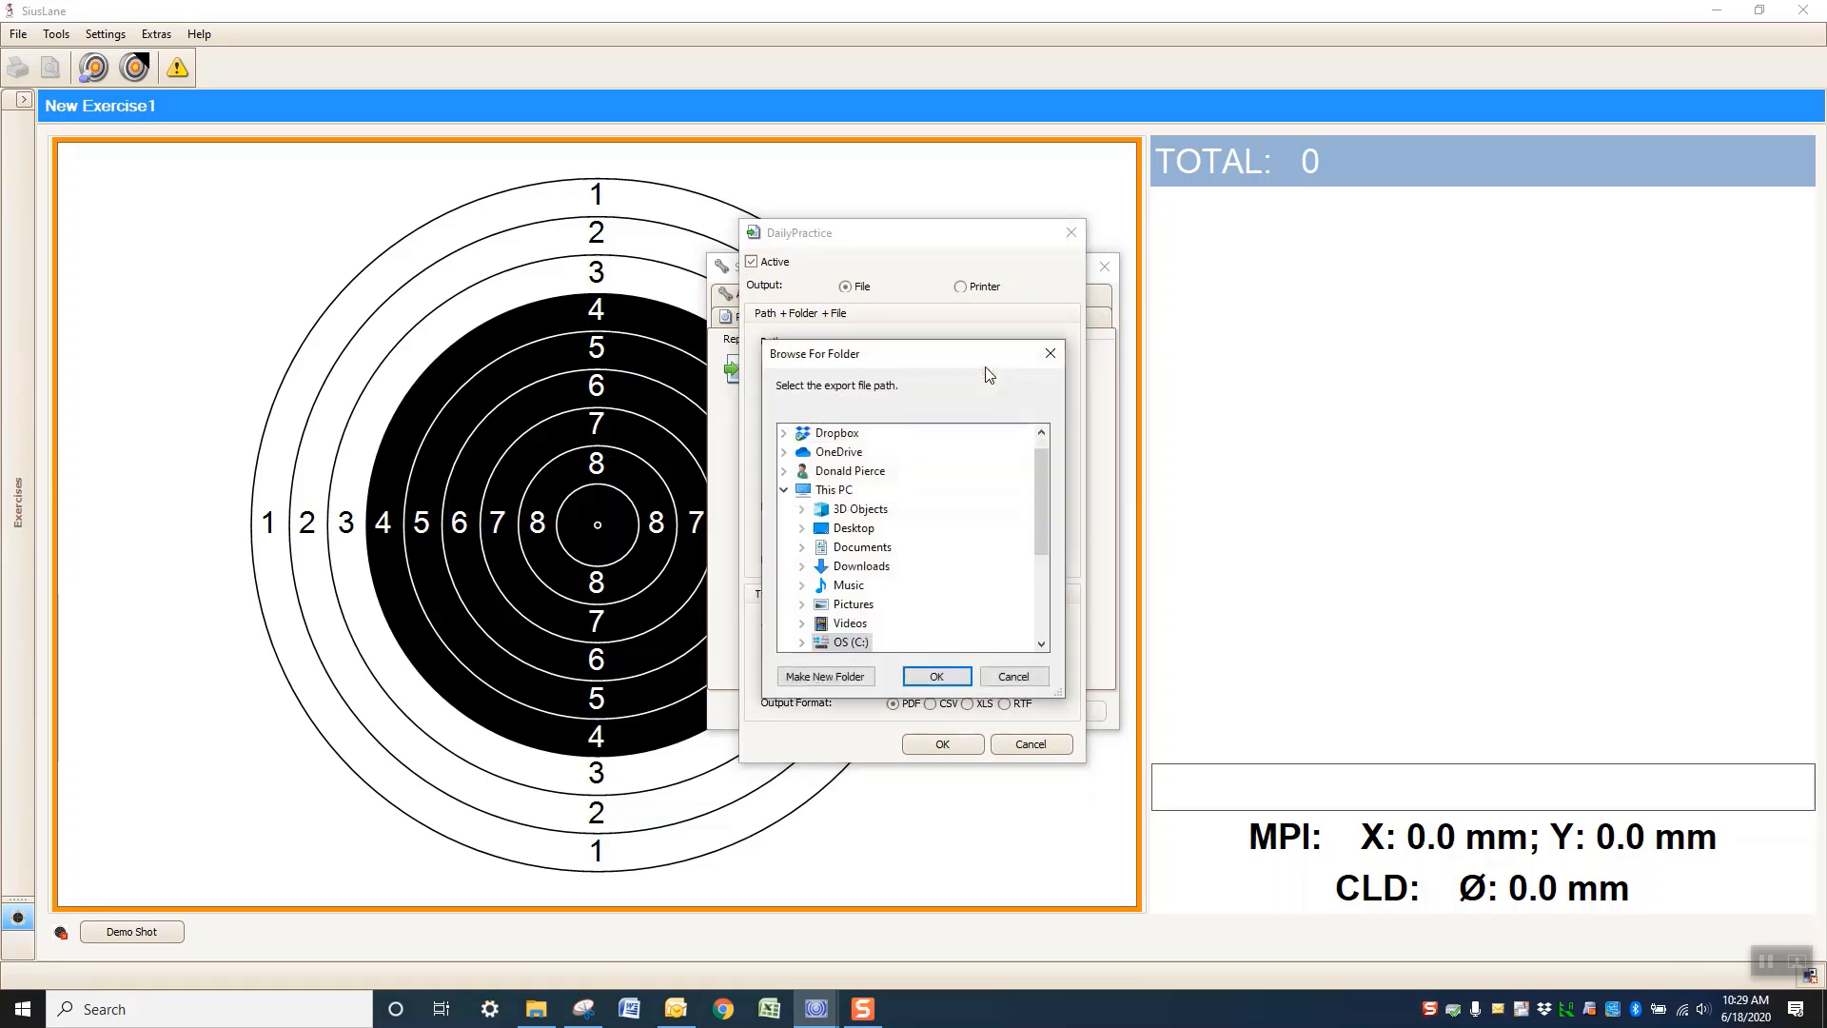
pyautogui.click(801, 642)
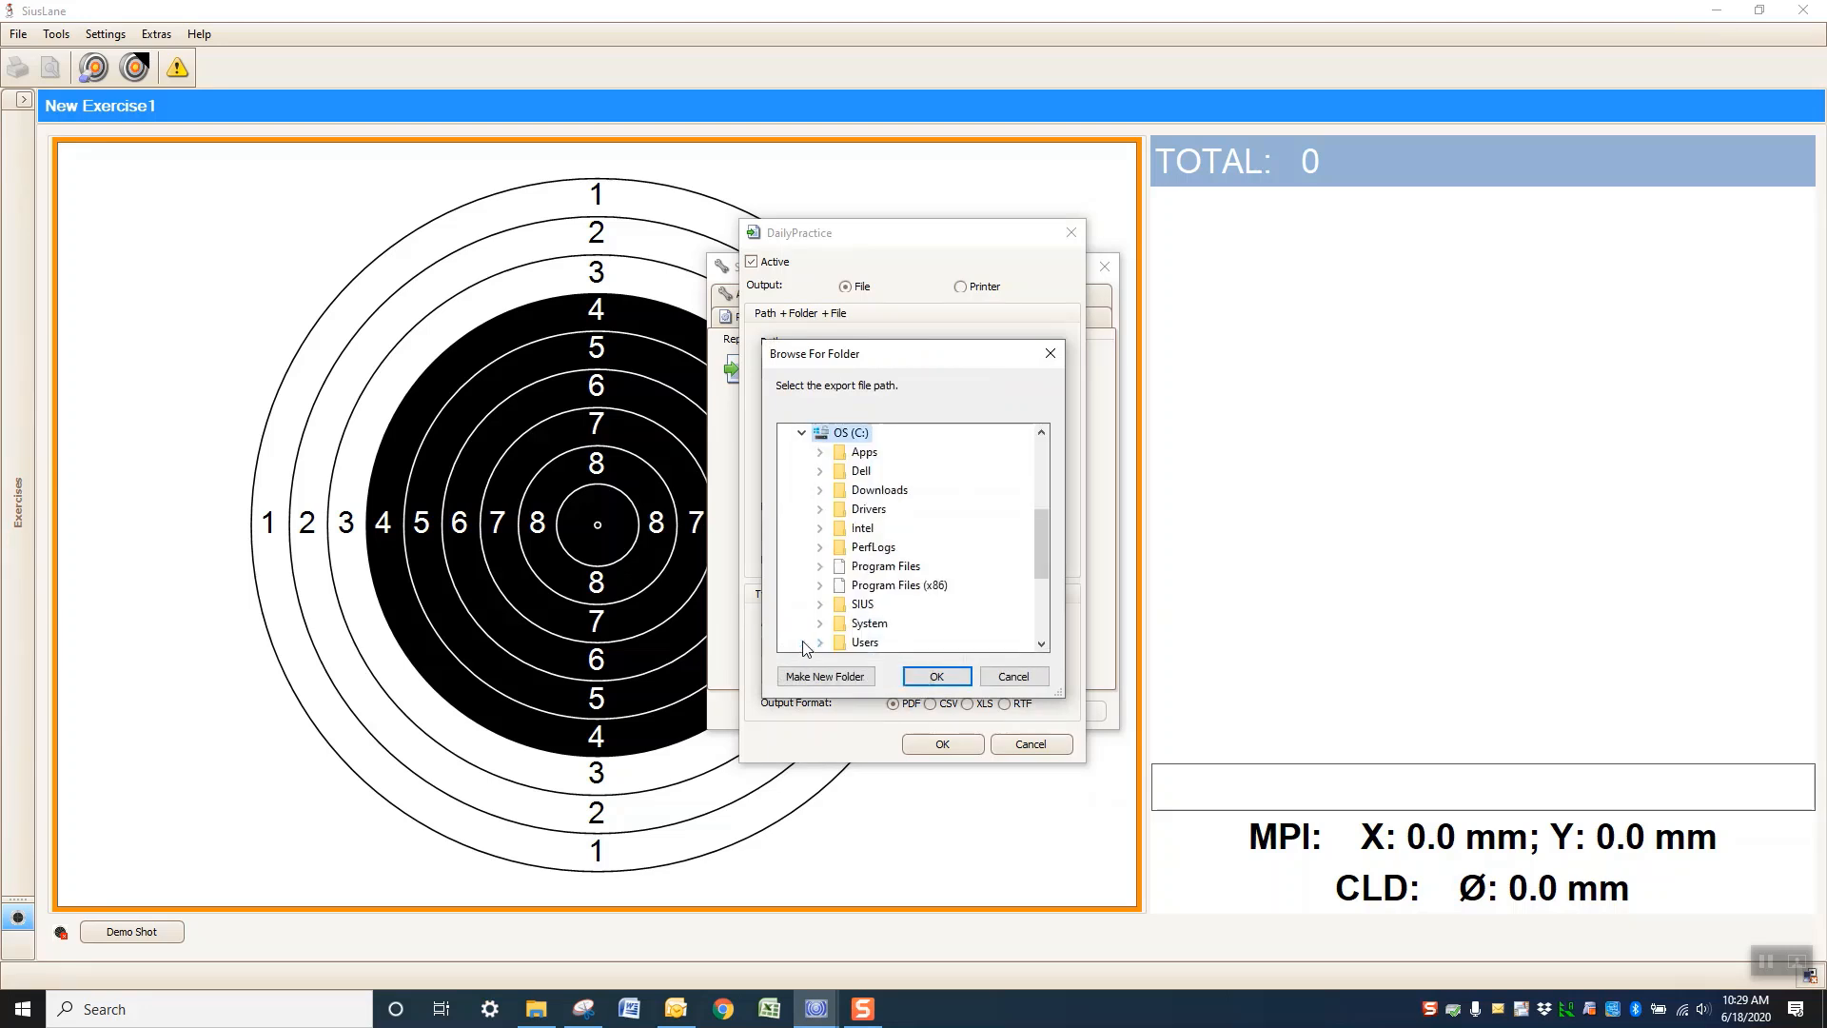
pyautogui.doubleClick(862, 604)
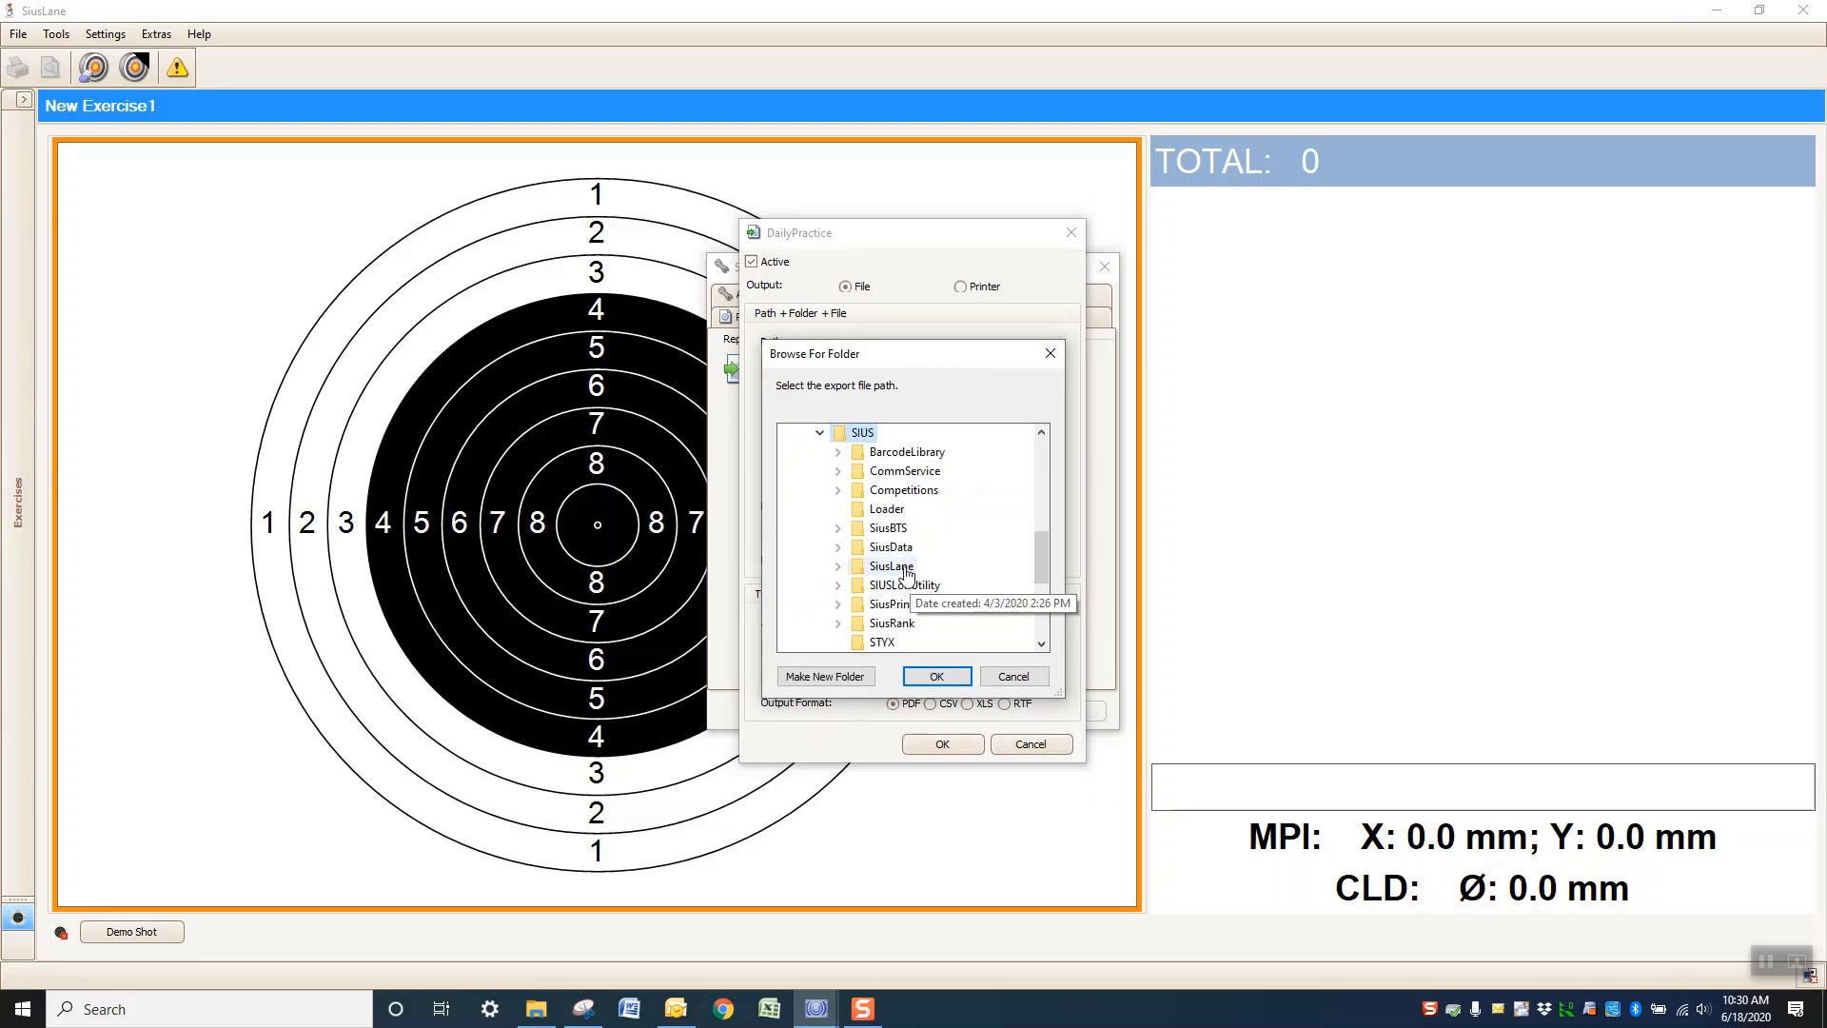
pyautogui.doubleClick(899, 567)
pyautogui.click(916, 606)
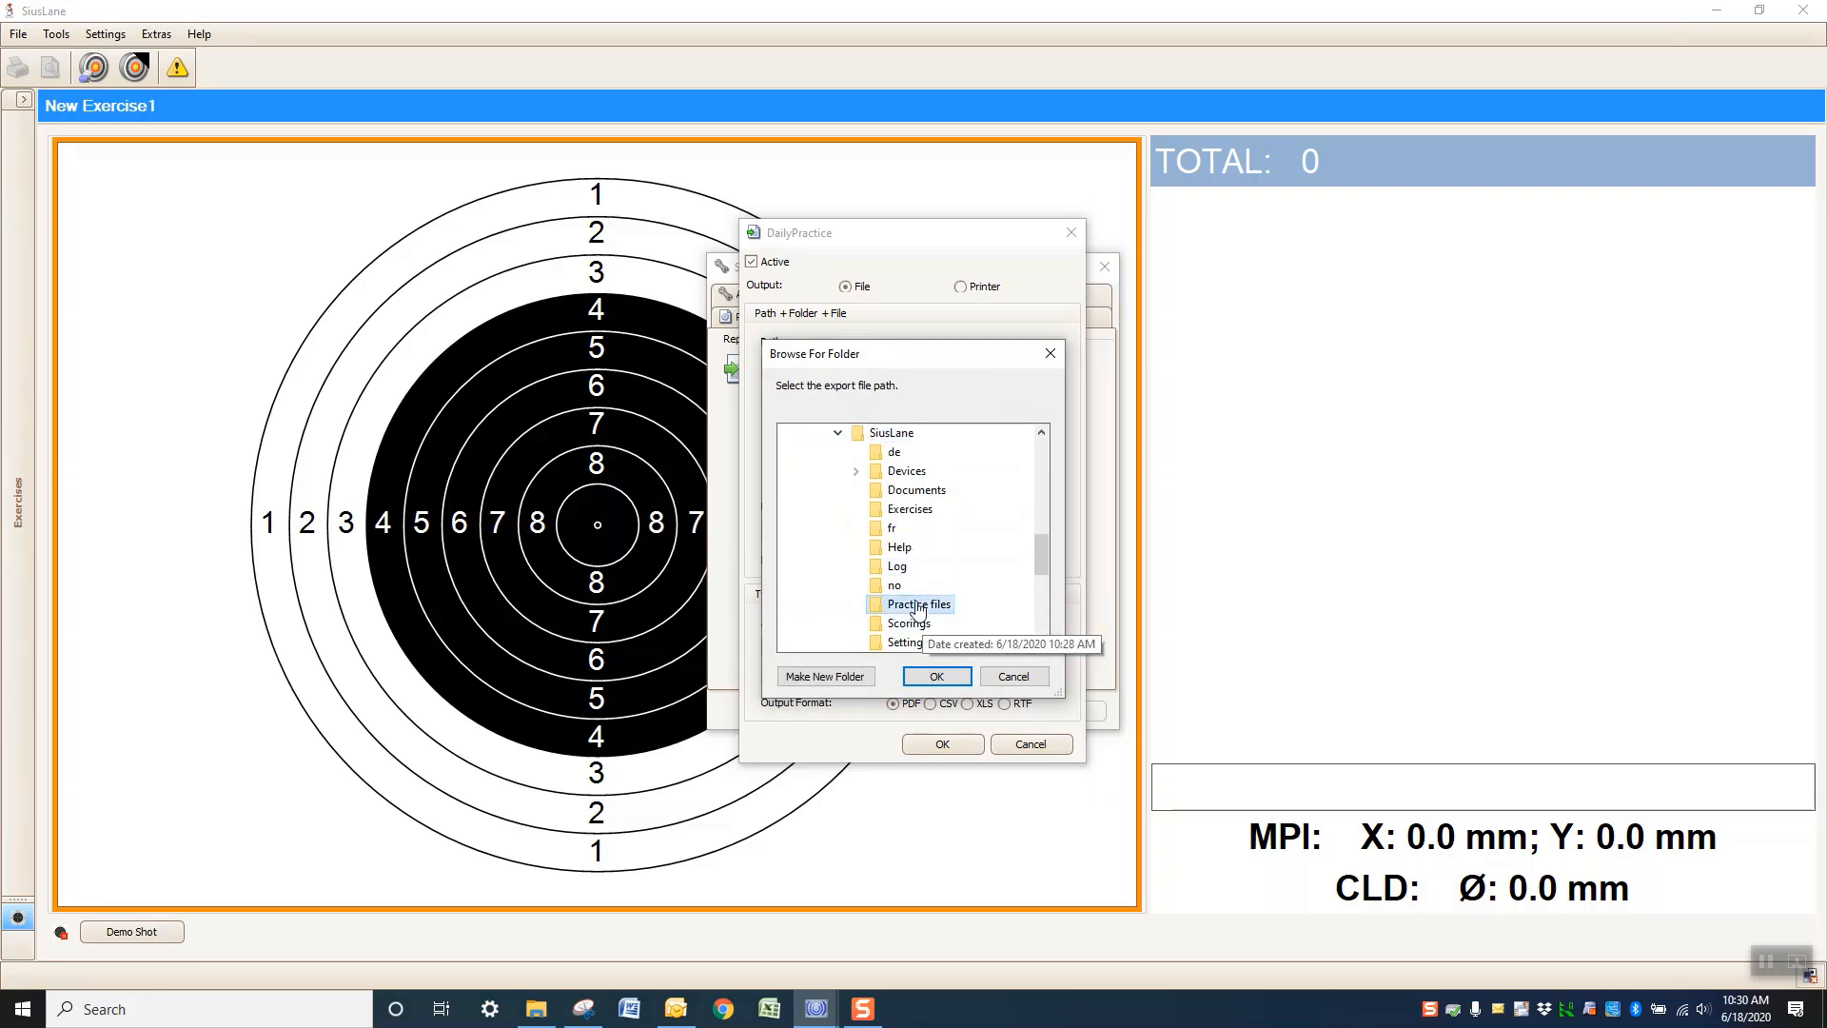
pyautogui.click(937, 677)
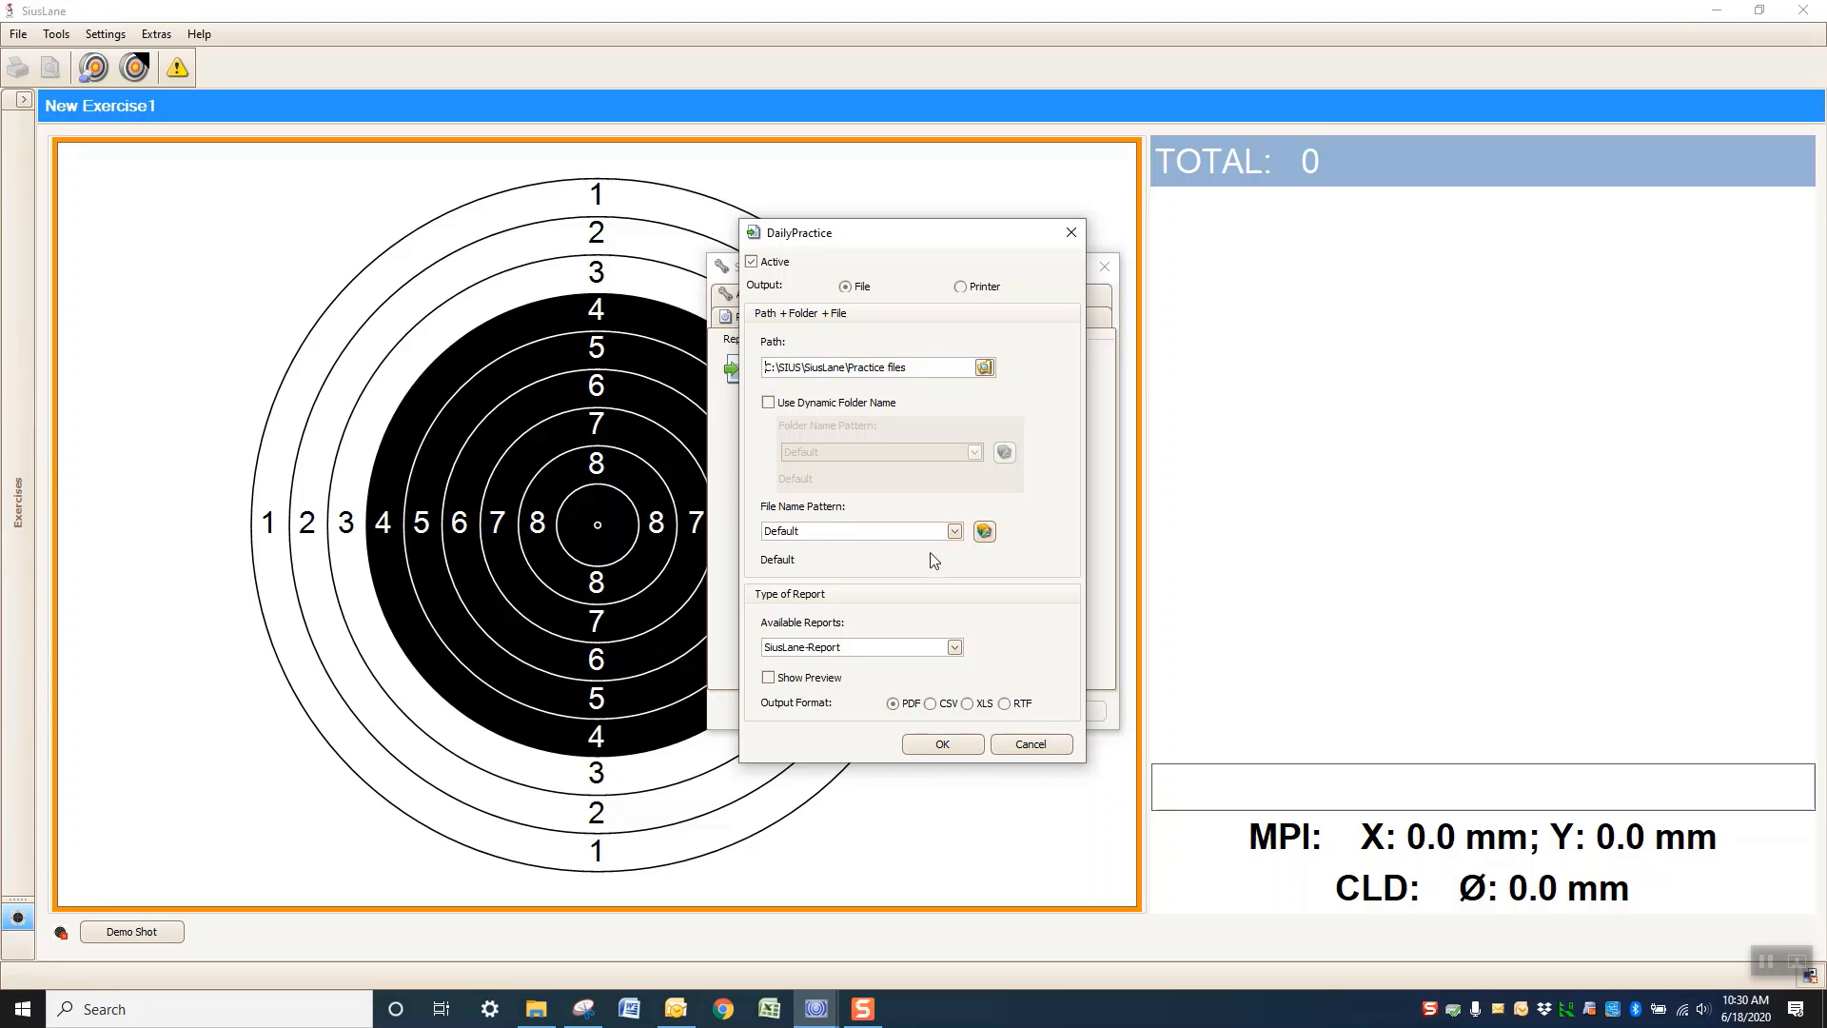
# - Create a file name pattern called "Date and time" from the Date and Time placeholders, and save the export settings
pyautogui.click(985, 532)
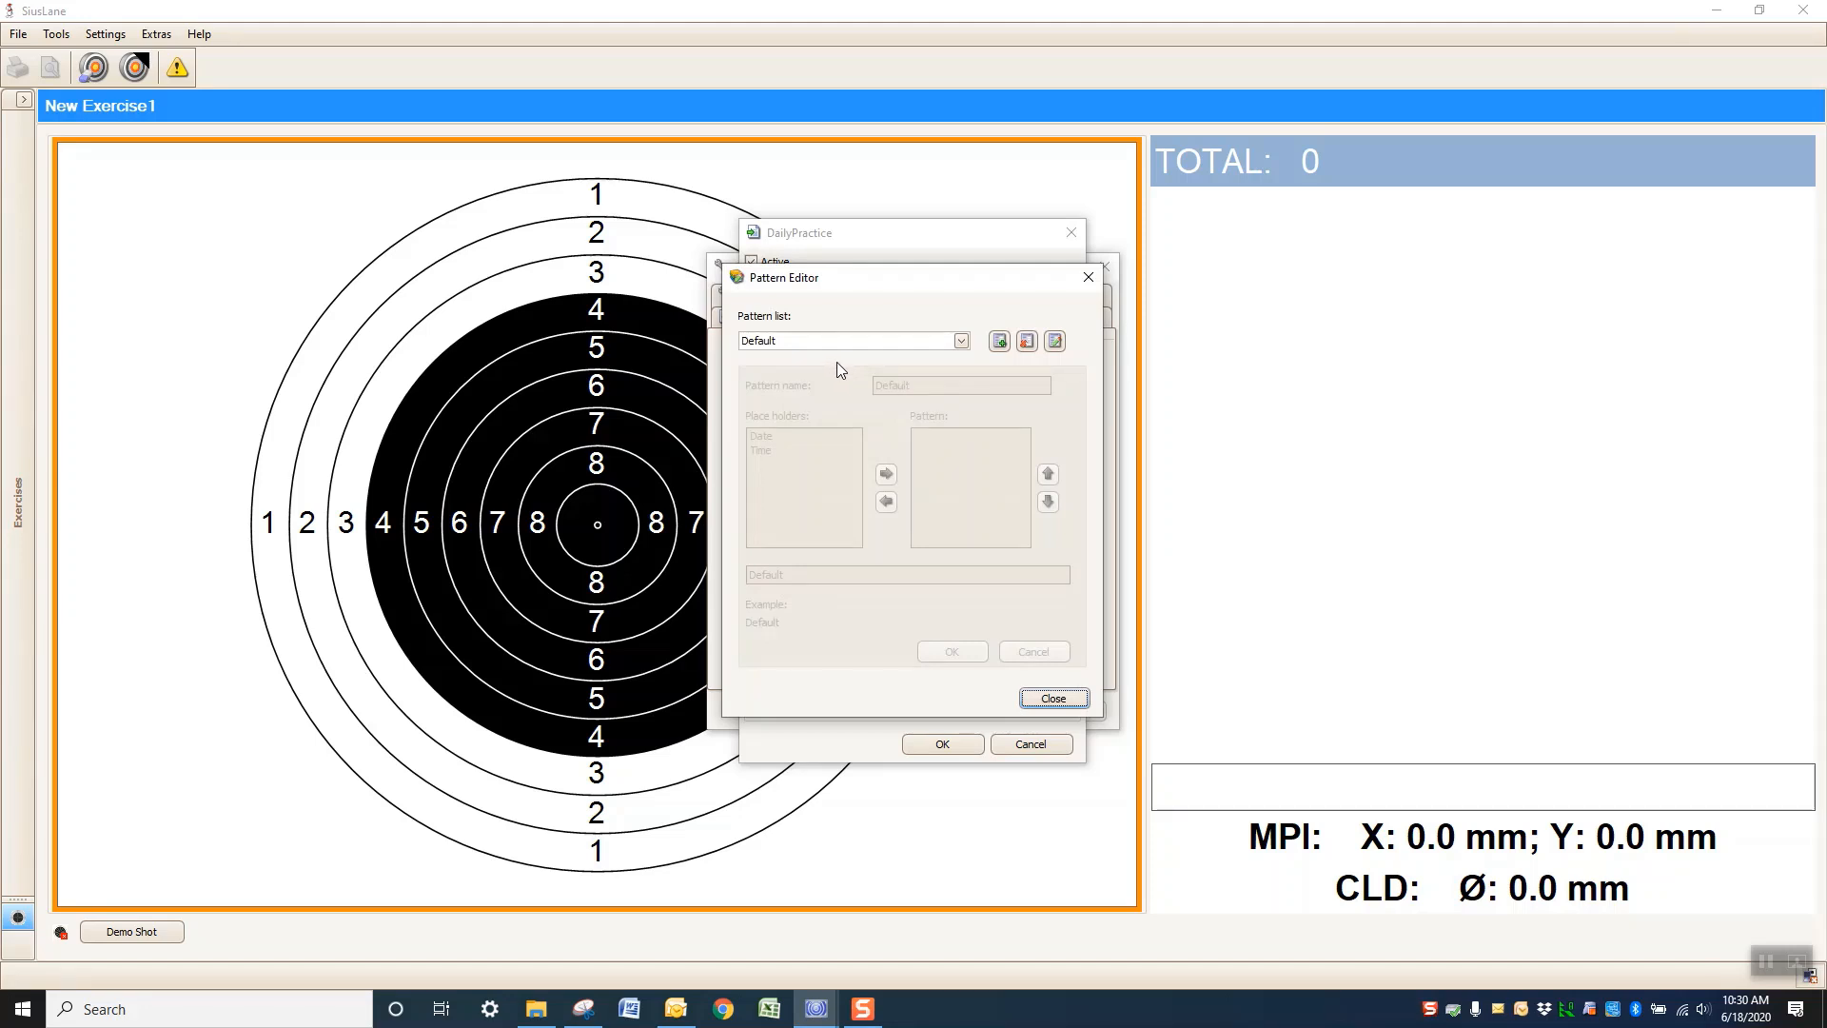
pyautogui.click(999, 342)
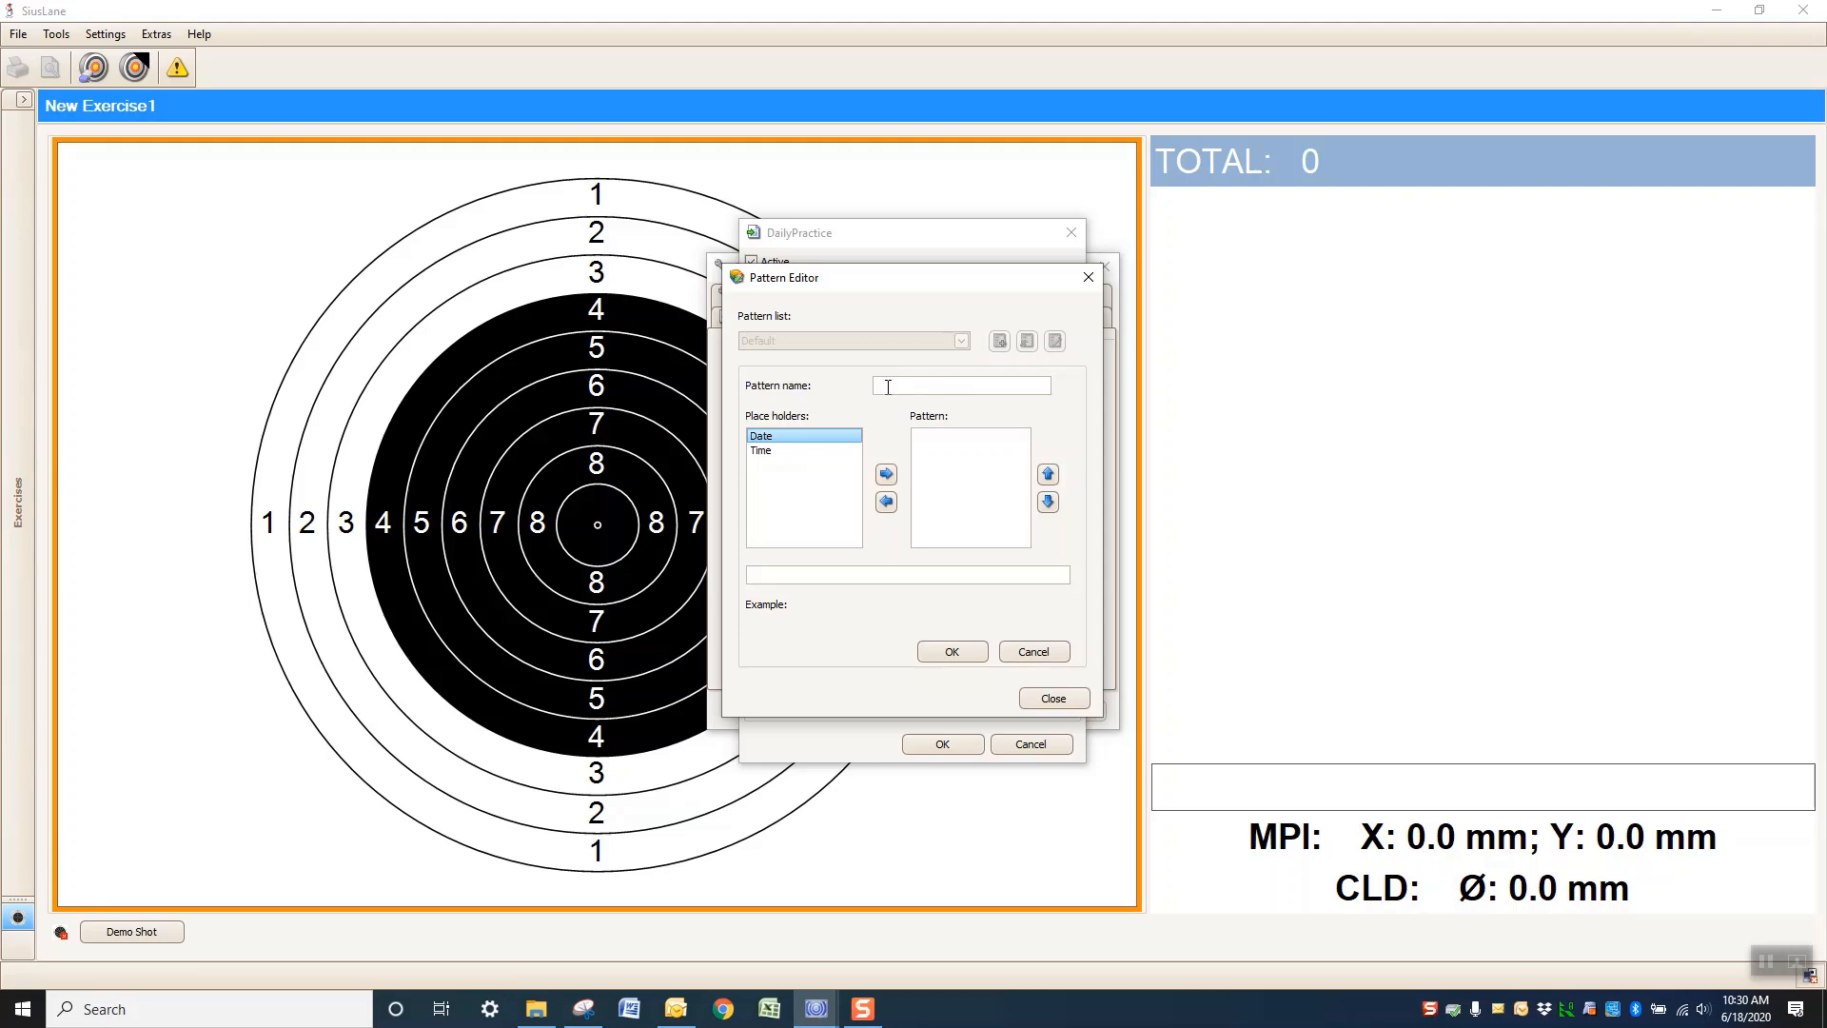
pyautogui.write('Dateand')
pyautogui.click(885, 475)
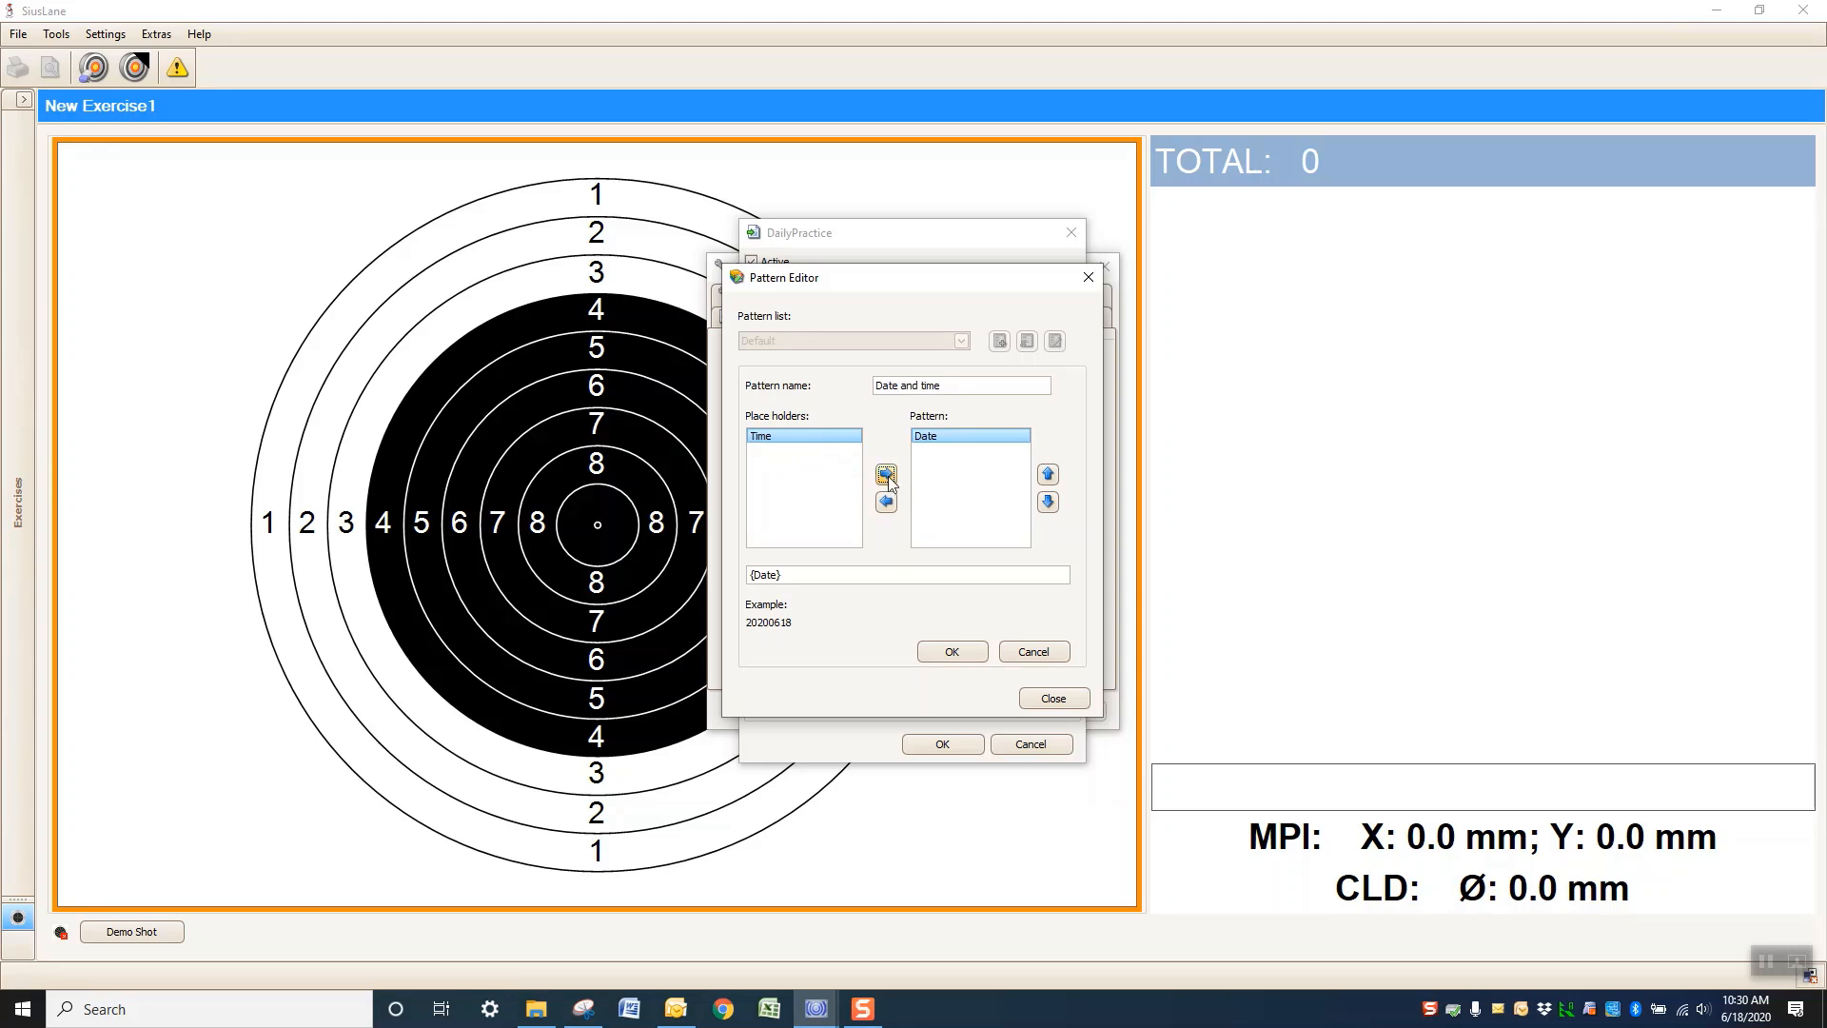
pyautogui.click(886, 475)
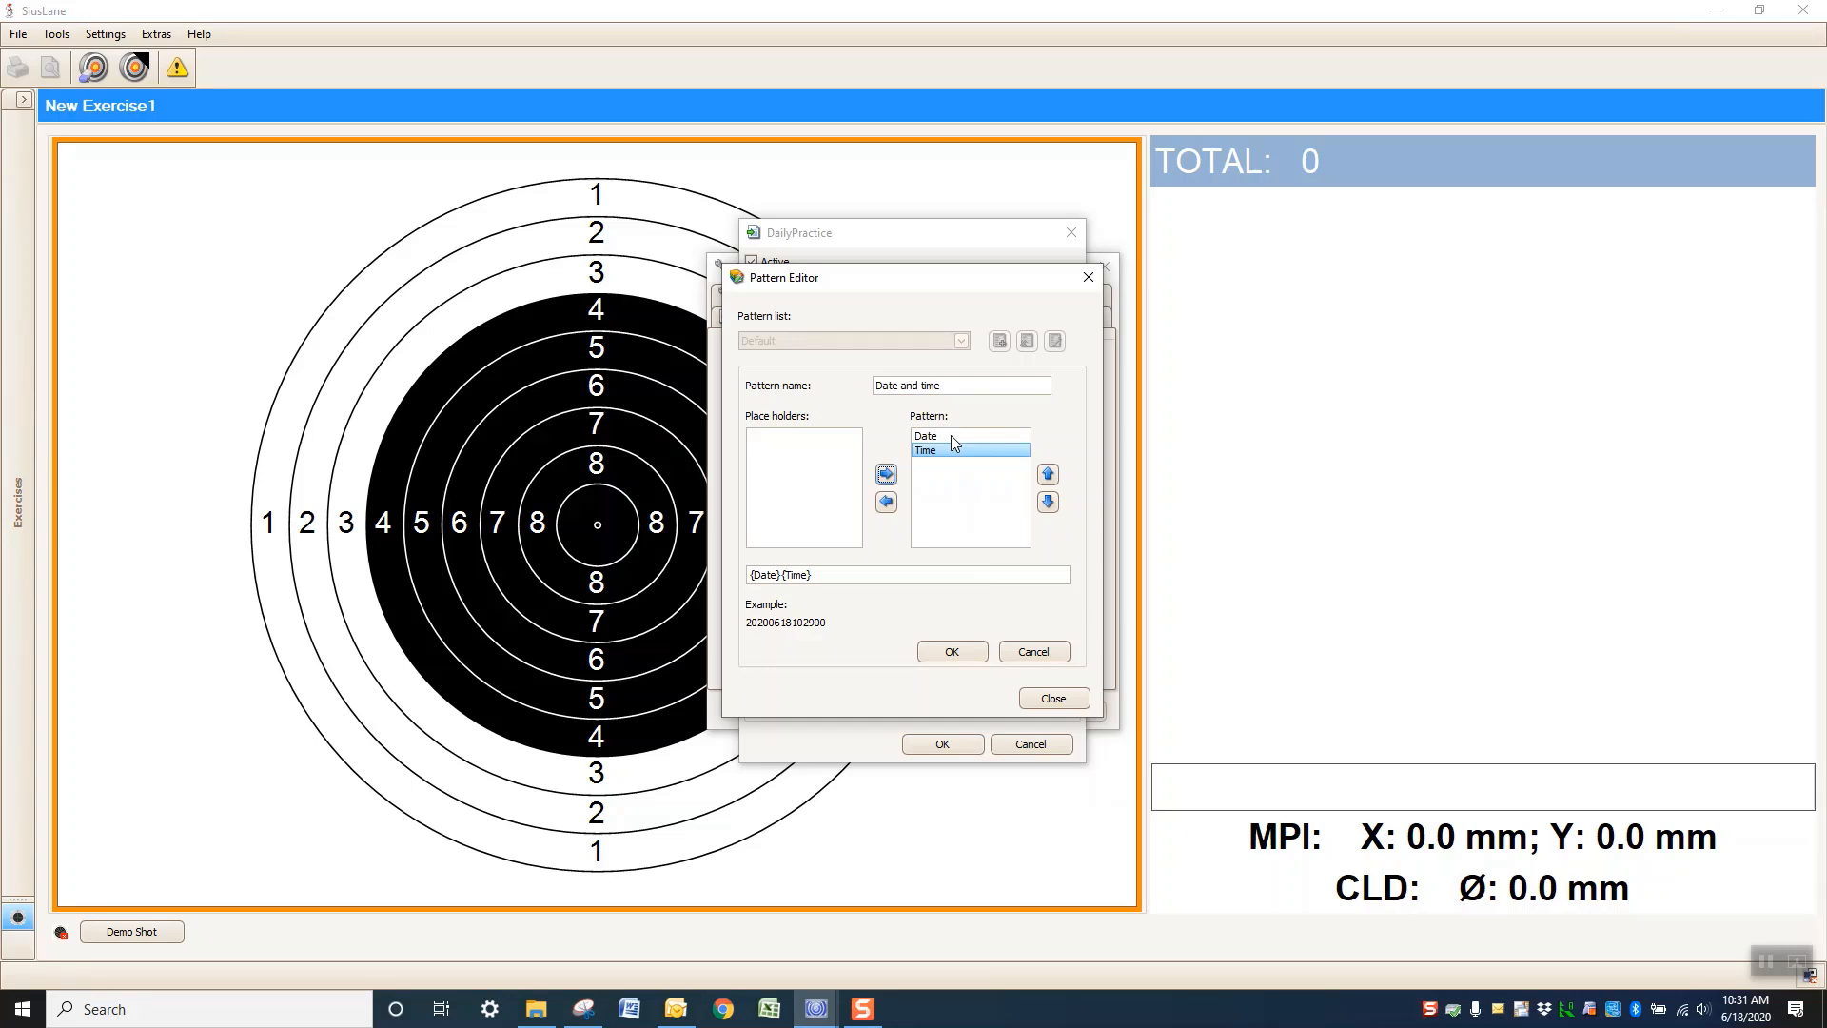
pyautogui.click(953, 652)
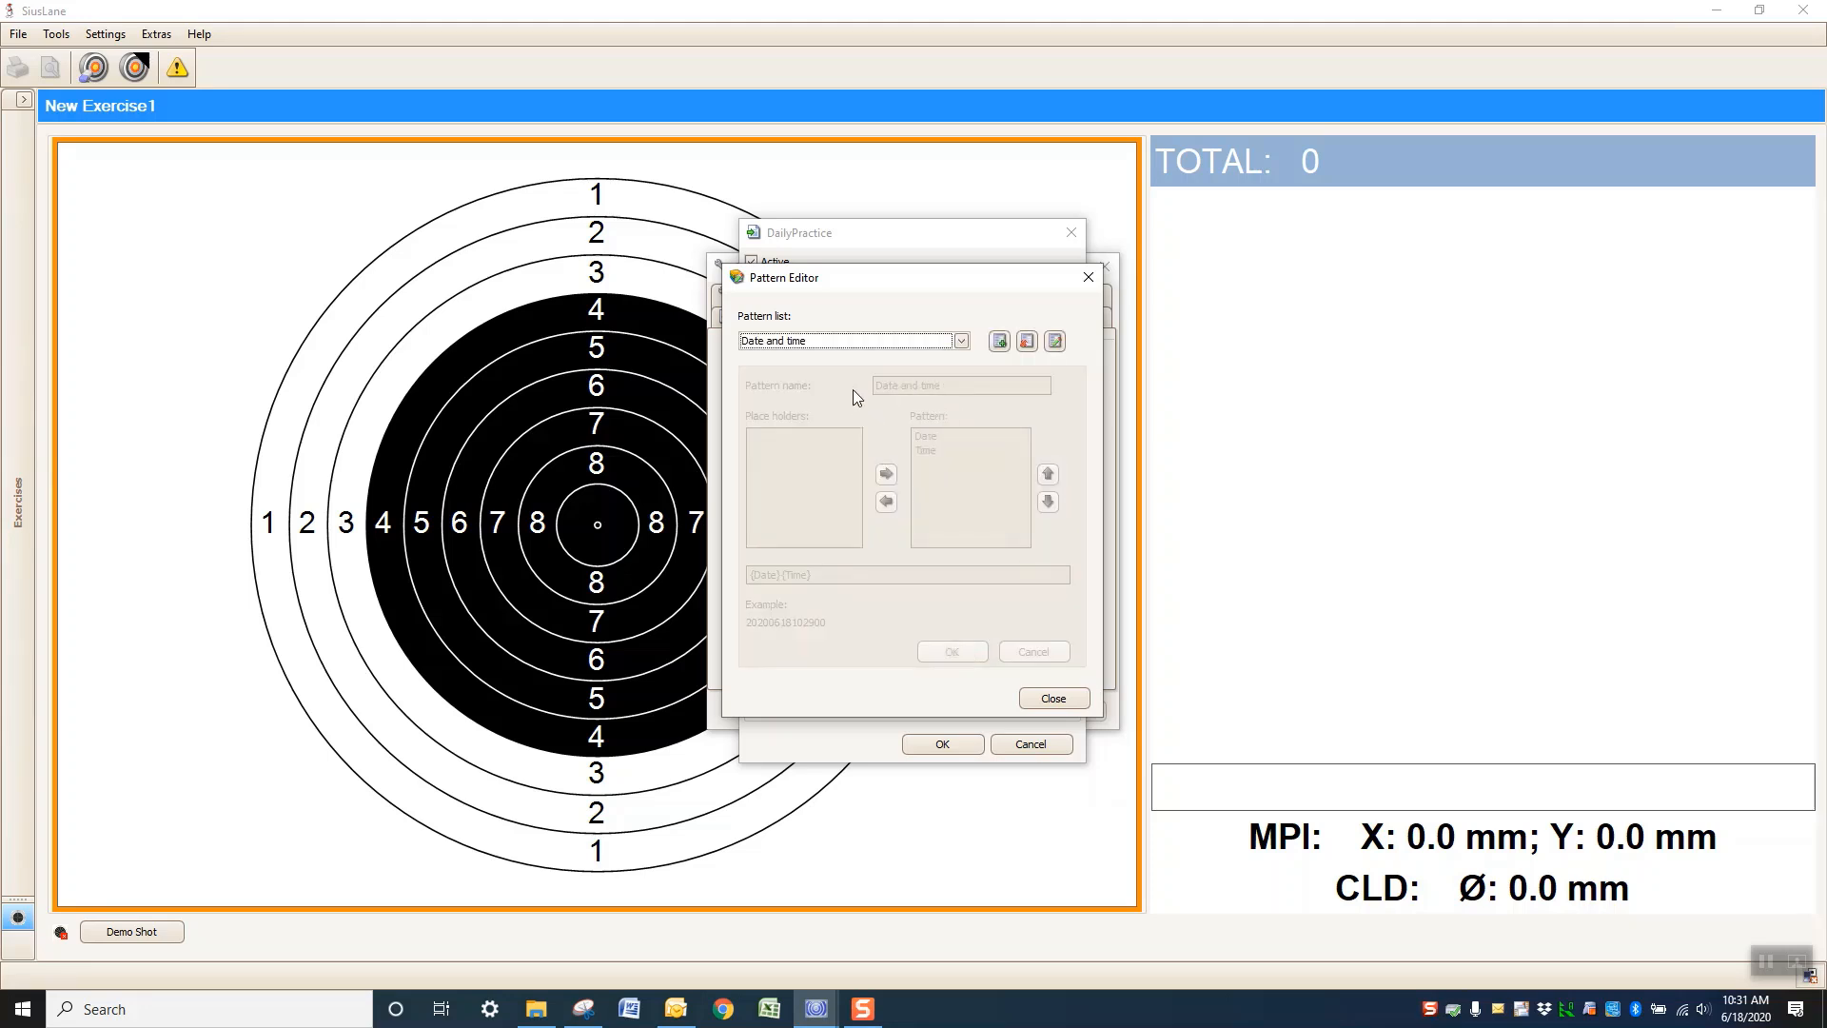
pyautogui.click(1054, 699)
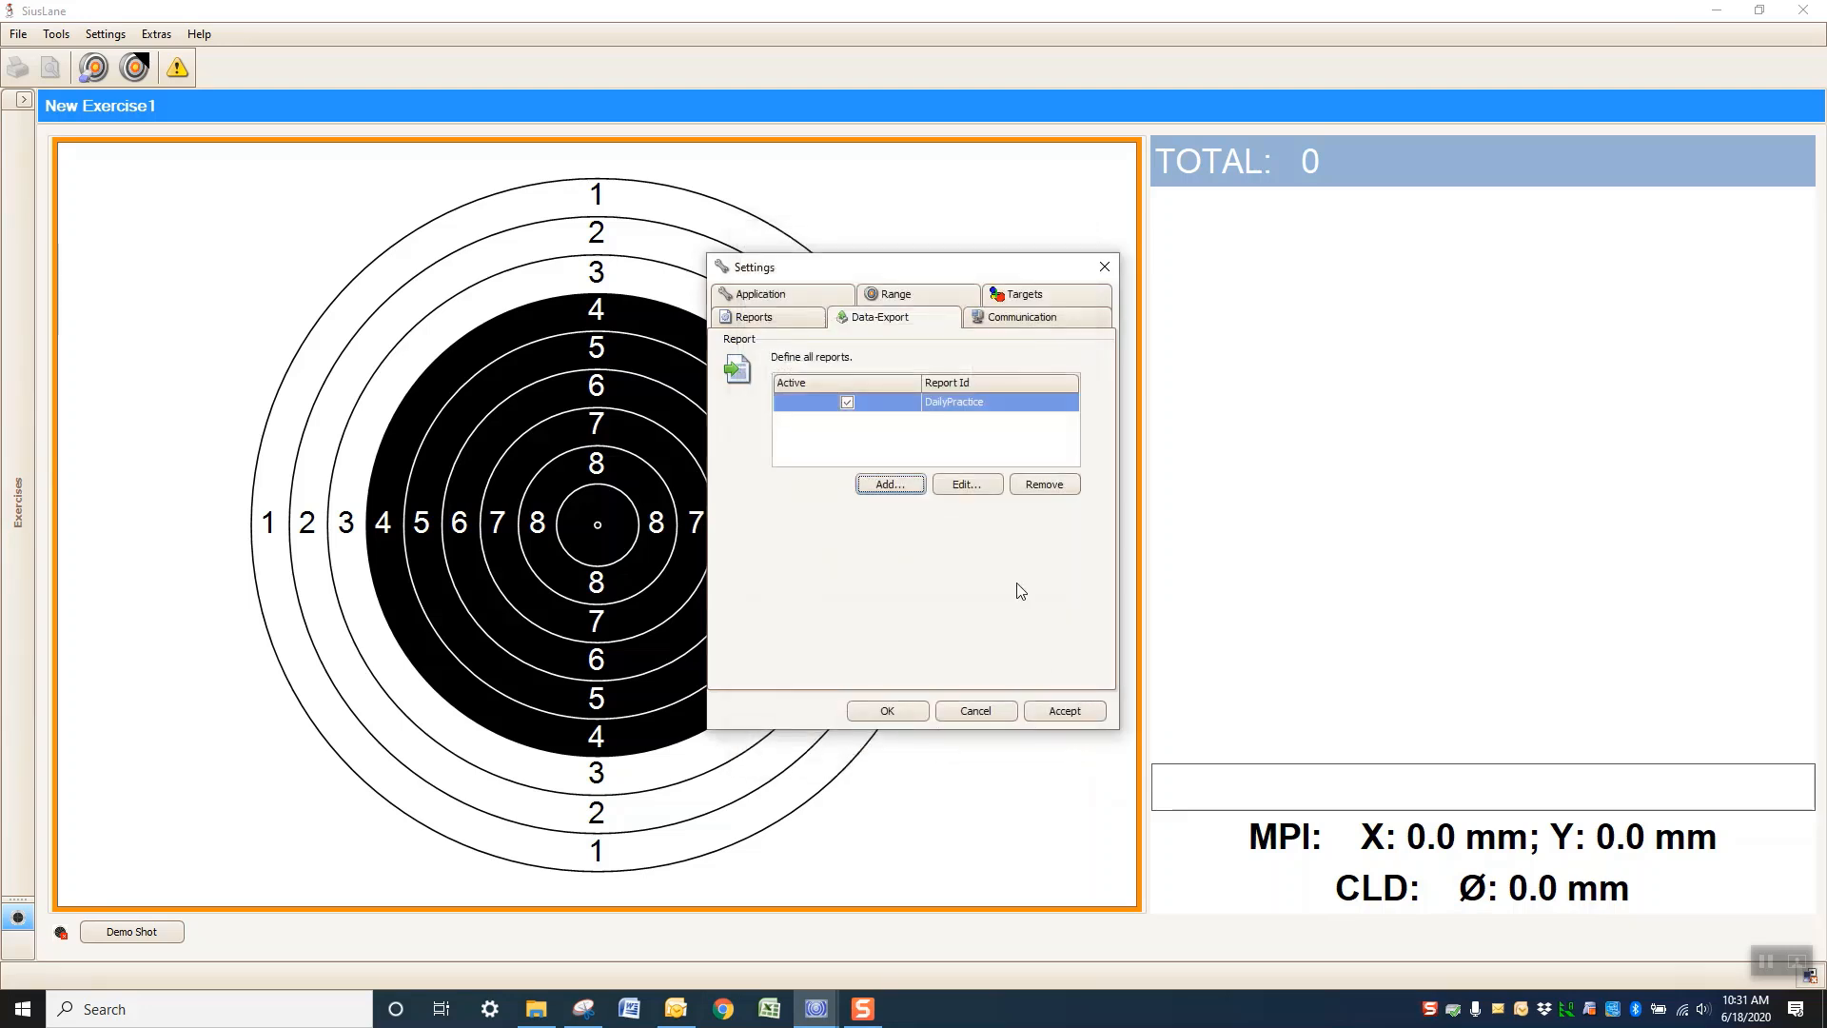
pyautogui.click(1064, 714)
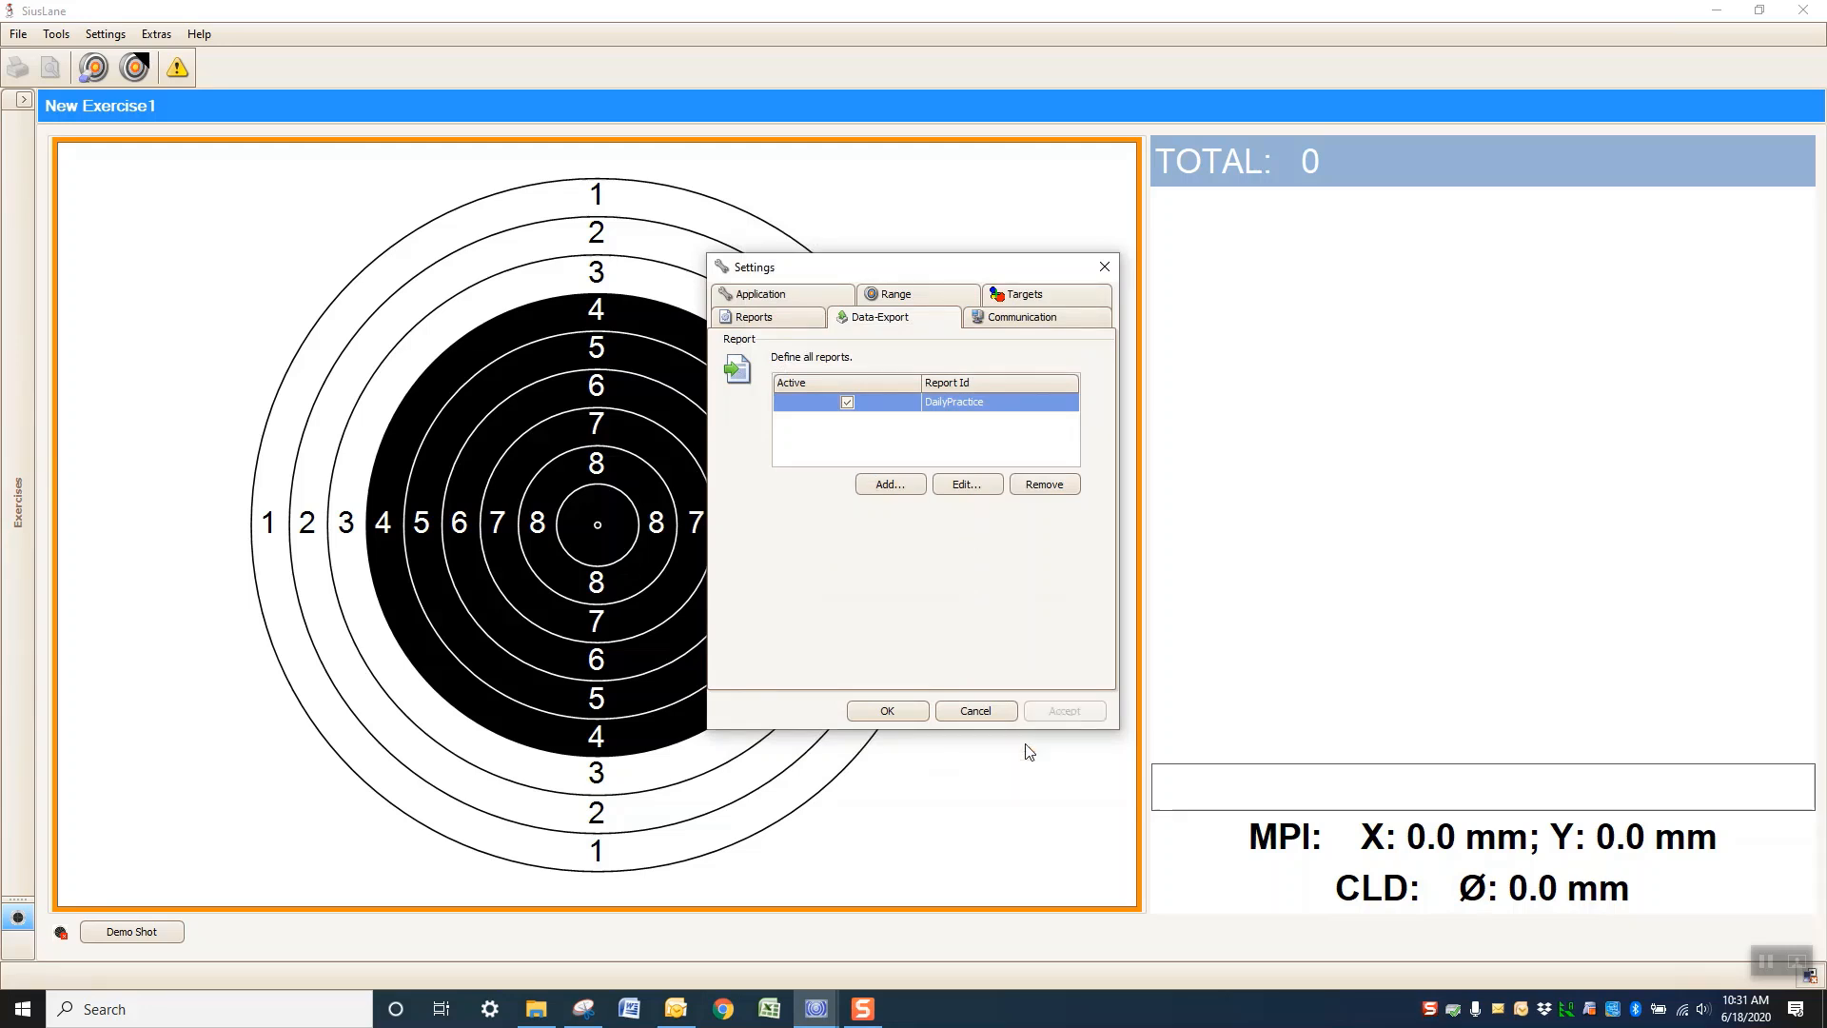
pyautogui.click(895, 709)
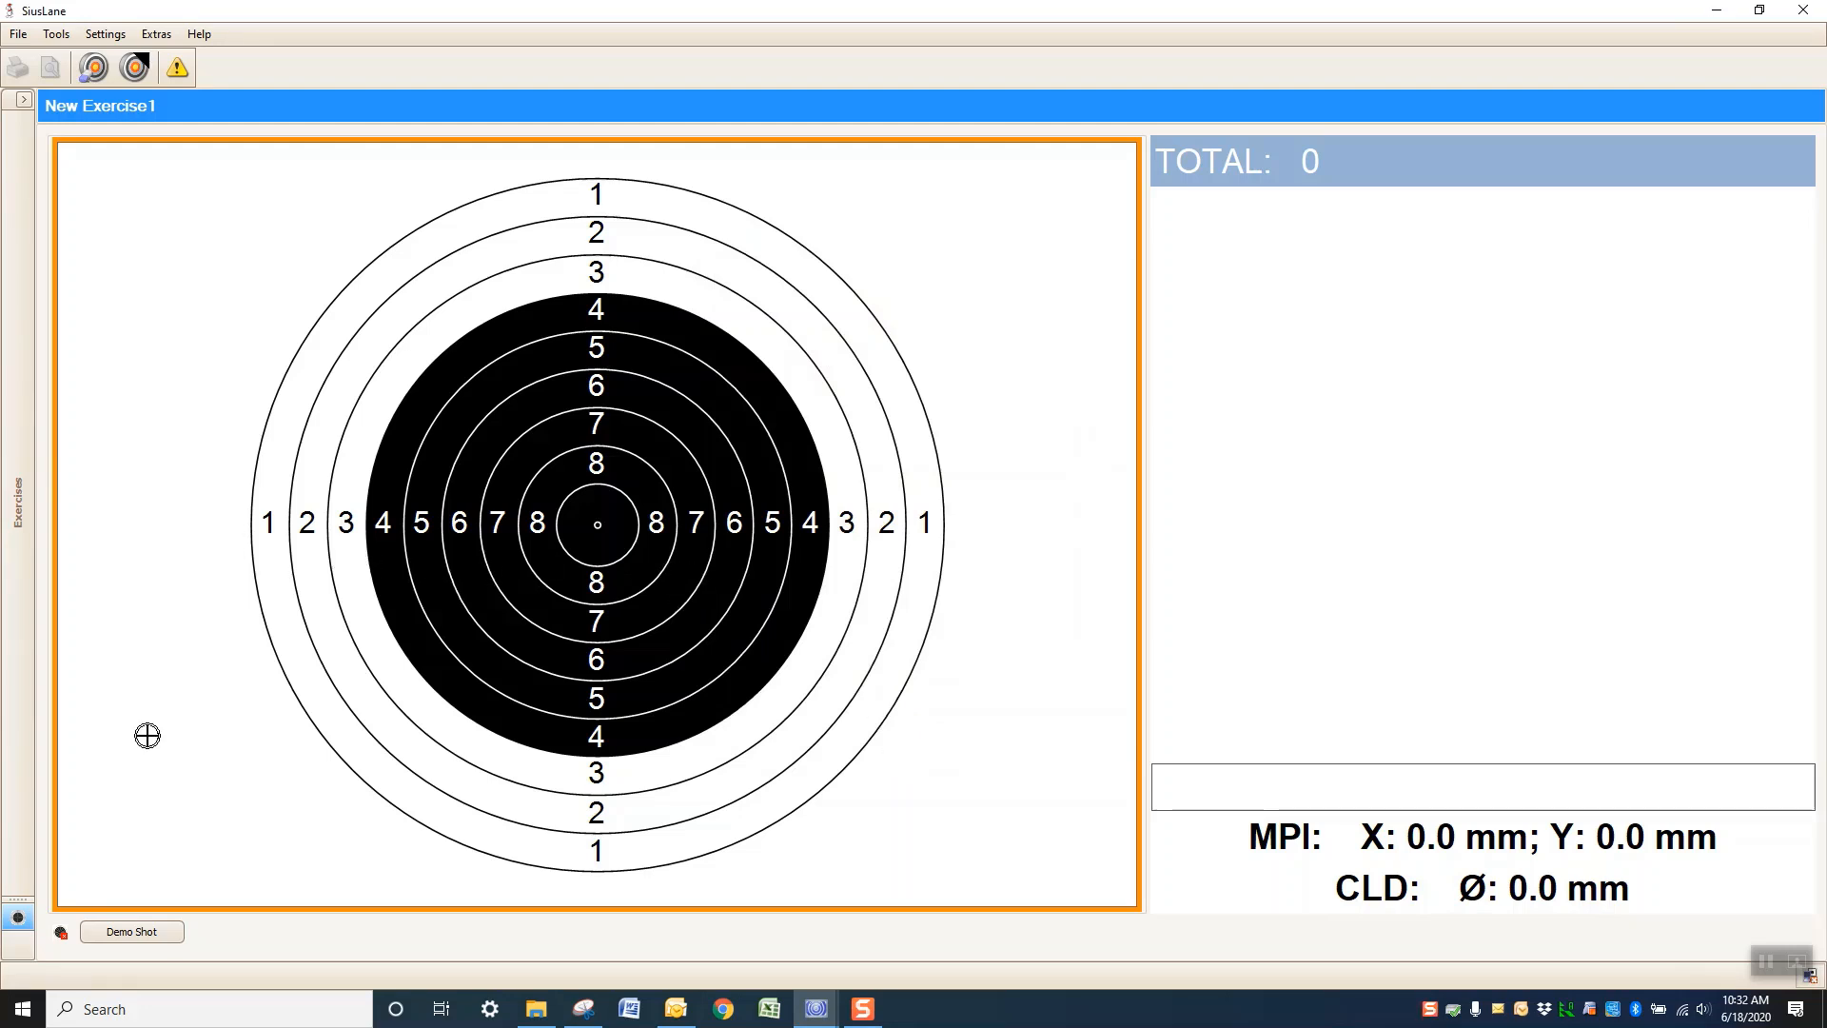
# - Start New Exercise1 and fire five demo shots around the centre of the target
pyautogui.moveTo(18, 852)
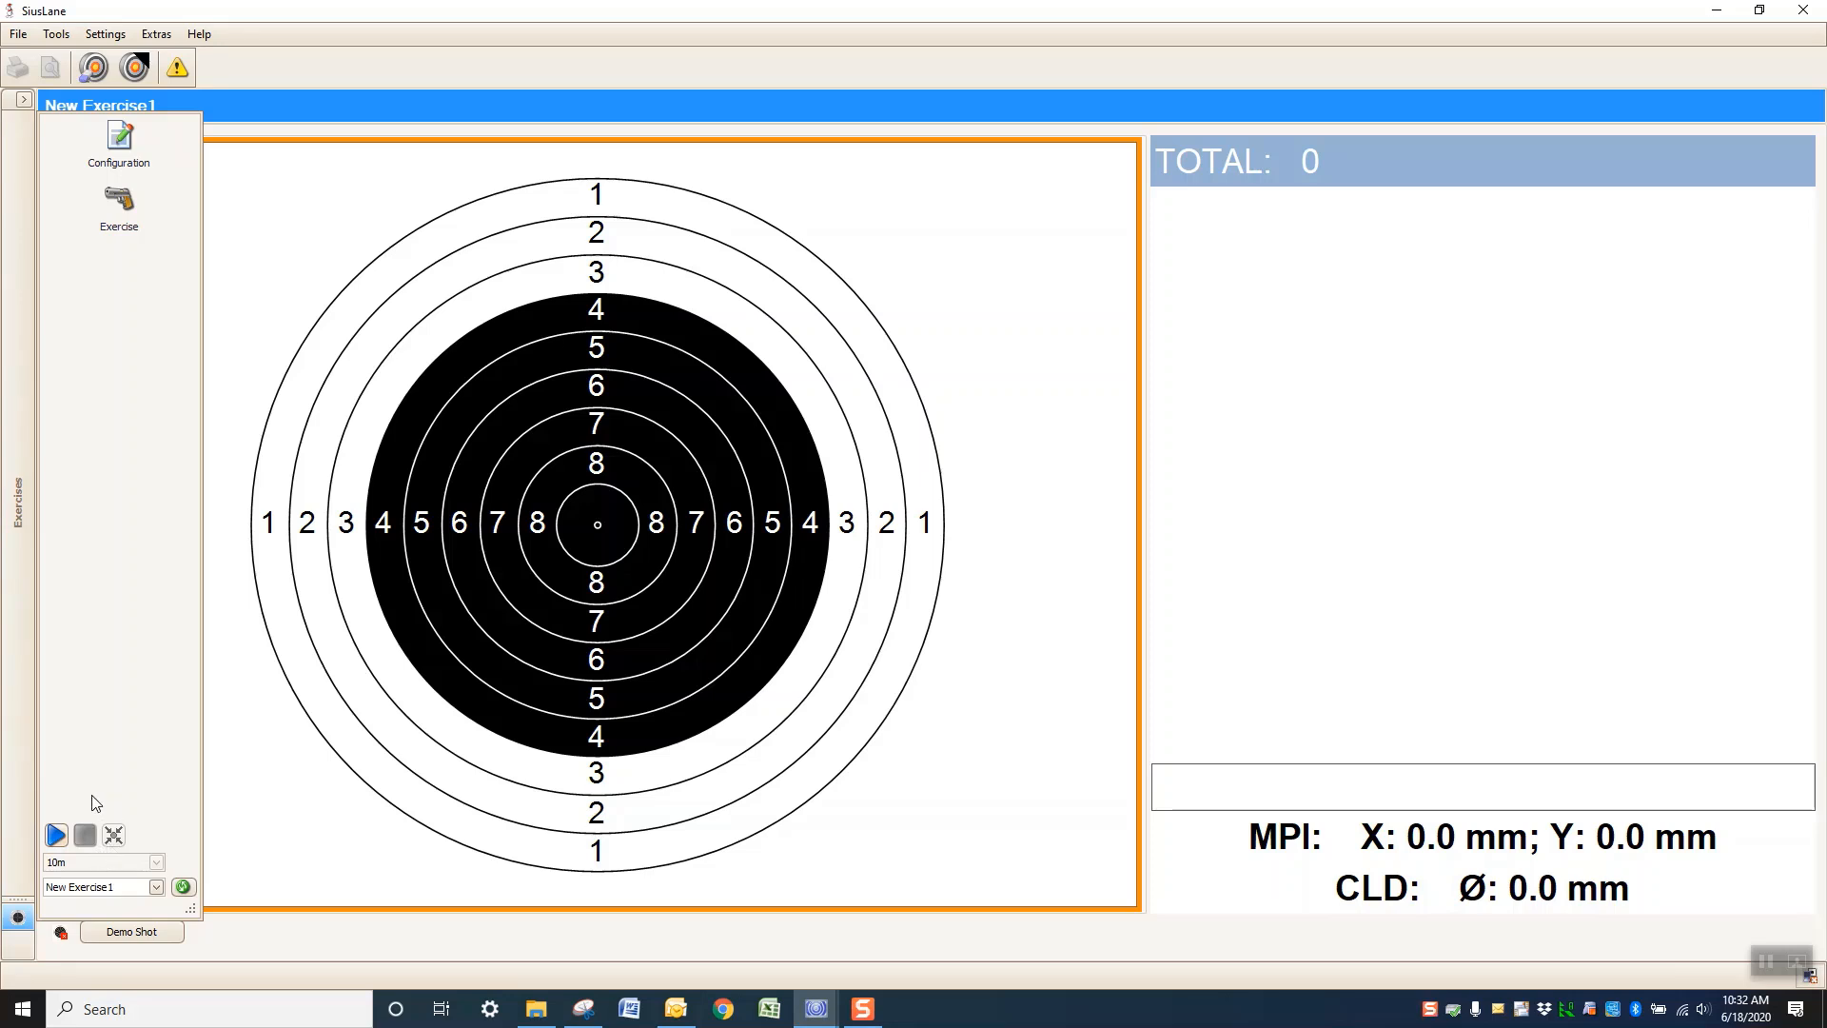
pyautogui.click(56, 836)
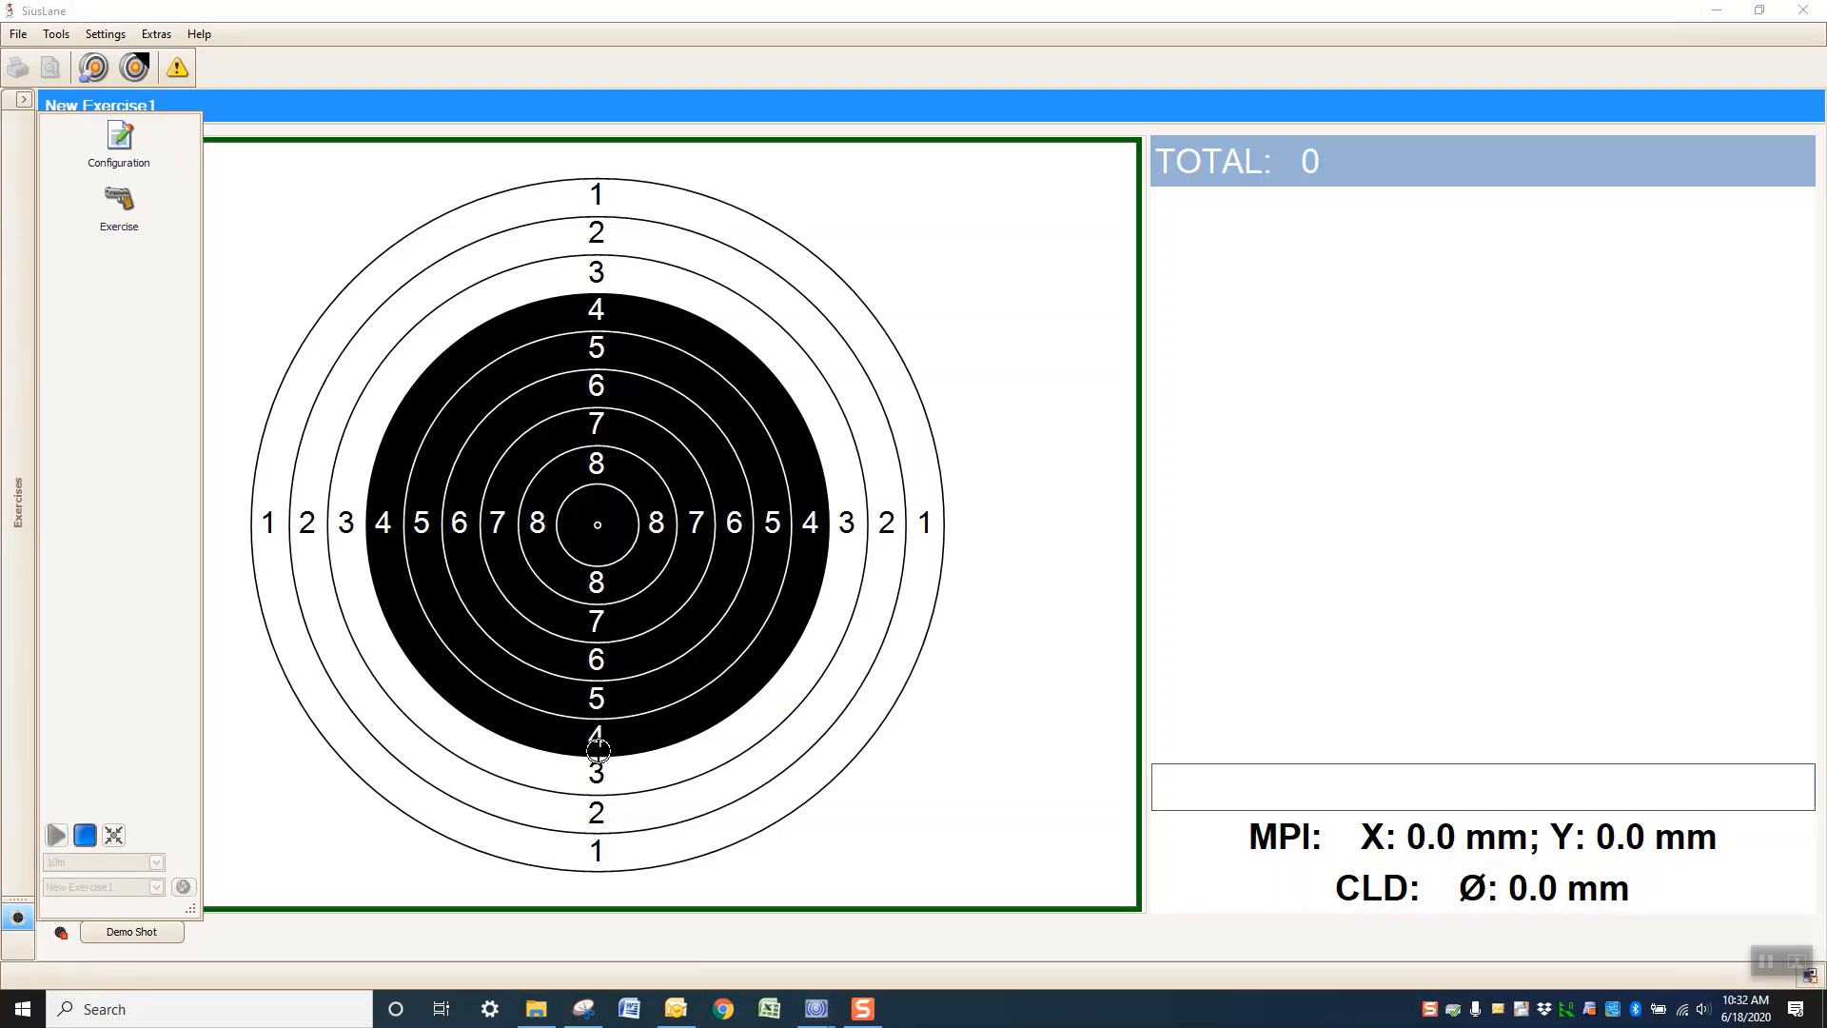
pyautogui.click(686, 504)
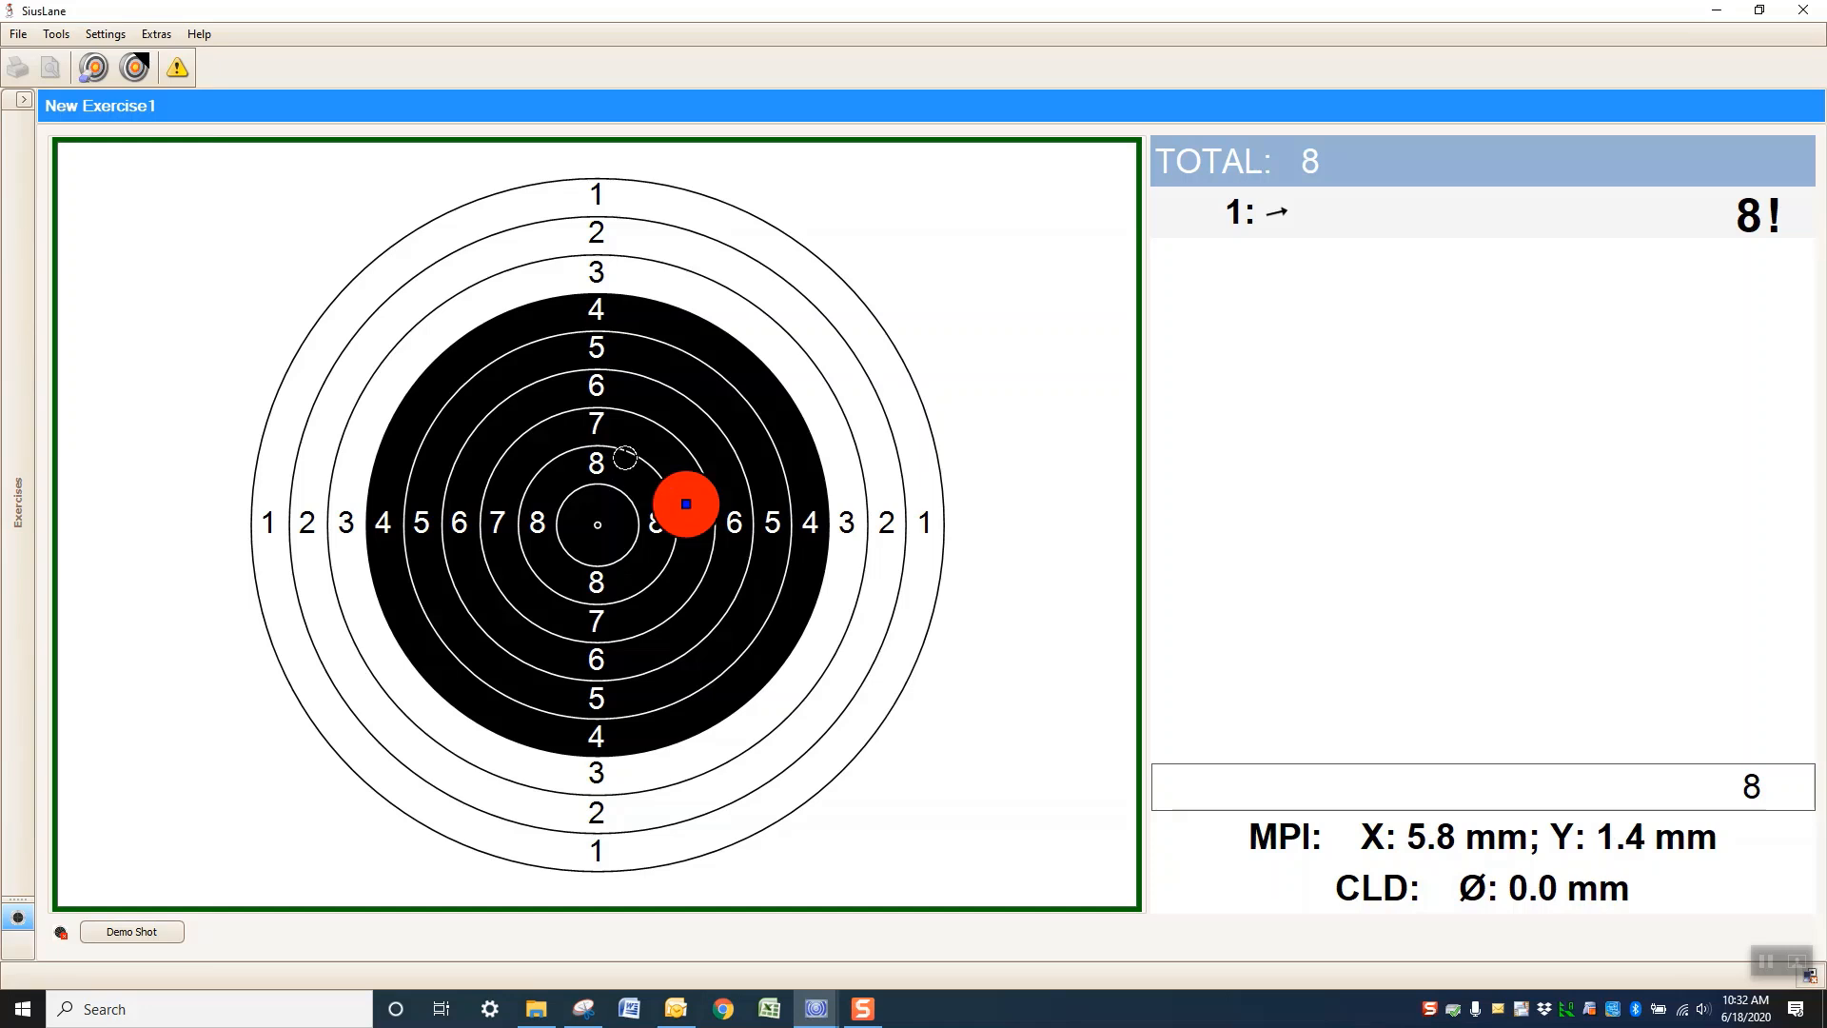
pyautogui.click(623, 454)
pyautogui.click(566, 454)
pyautogui.click(526, 517)
pyautogui.click(599, 597)
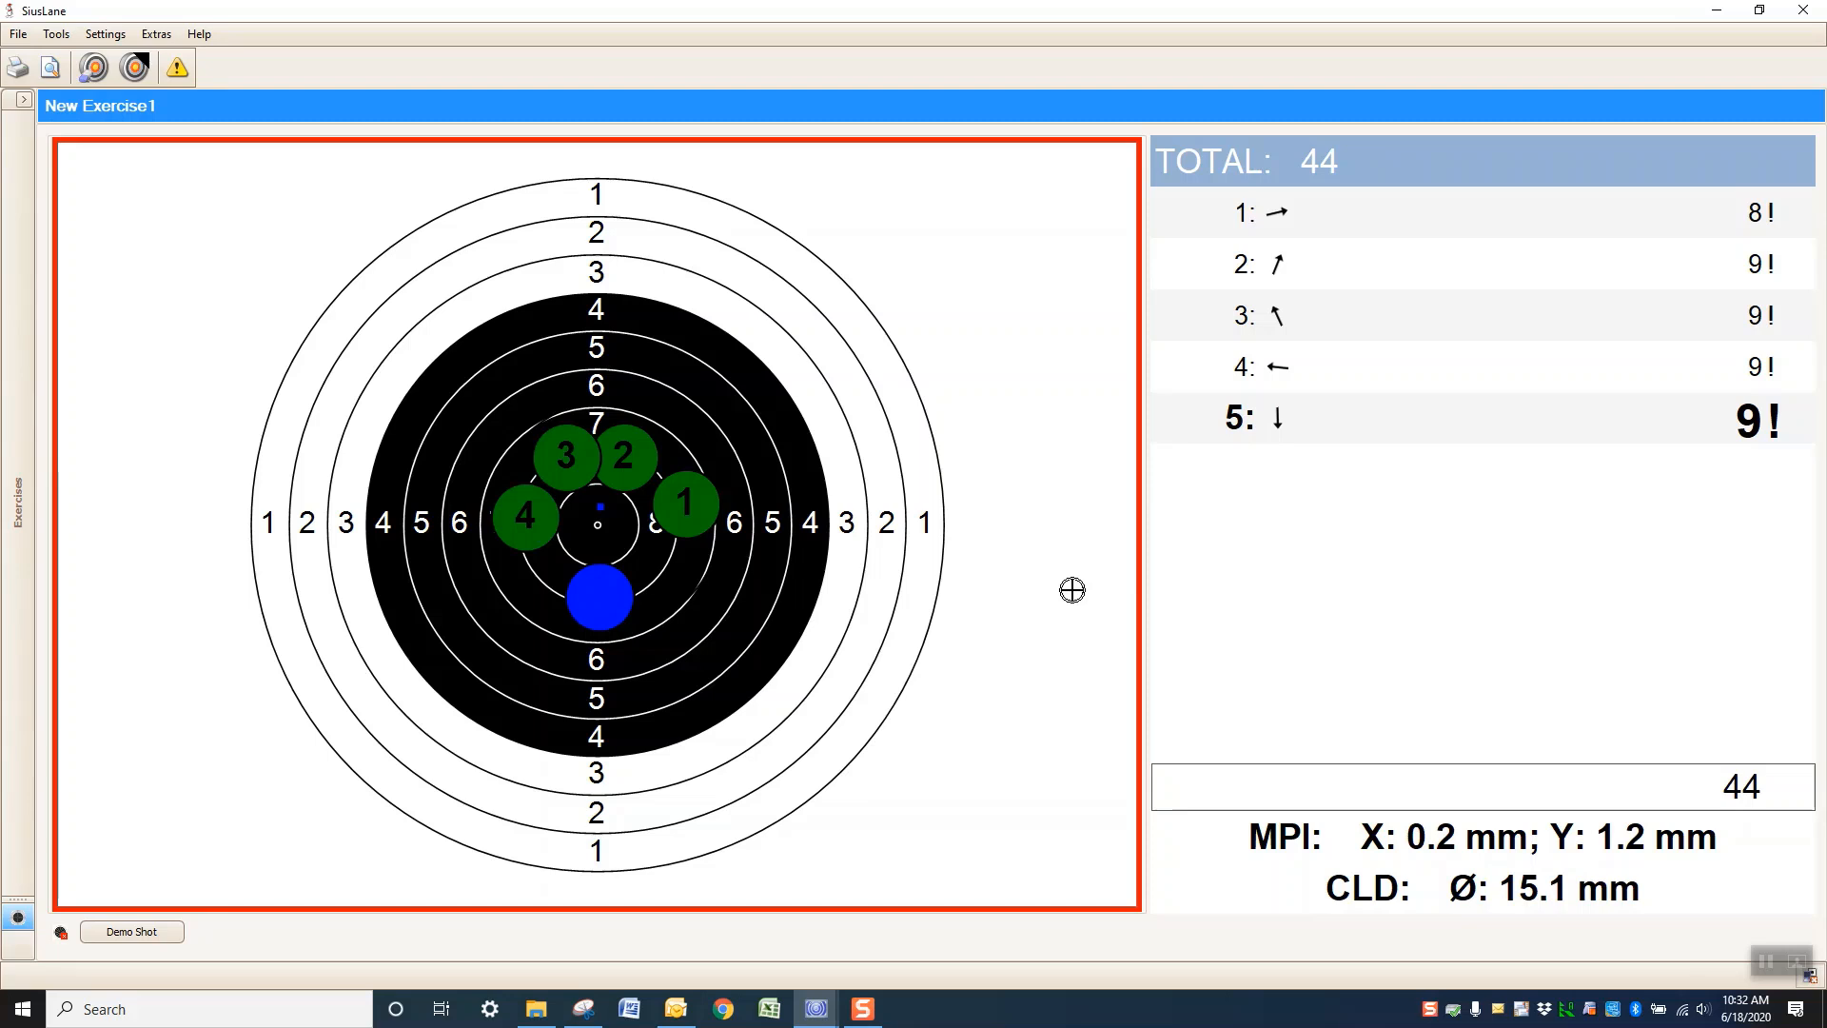
# - Switch to File Explorer and open the Practice files folder to check for the exported report
pyautogui.click(537, 1010)
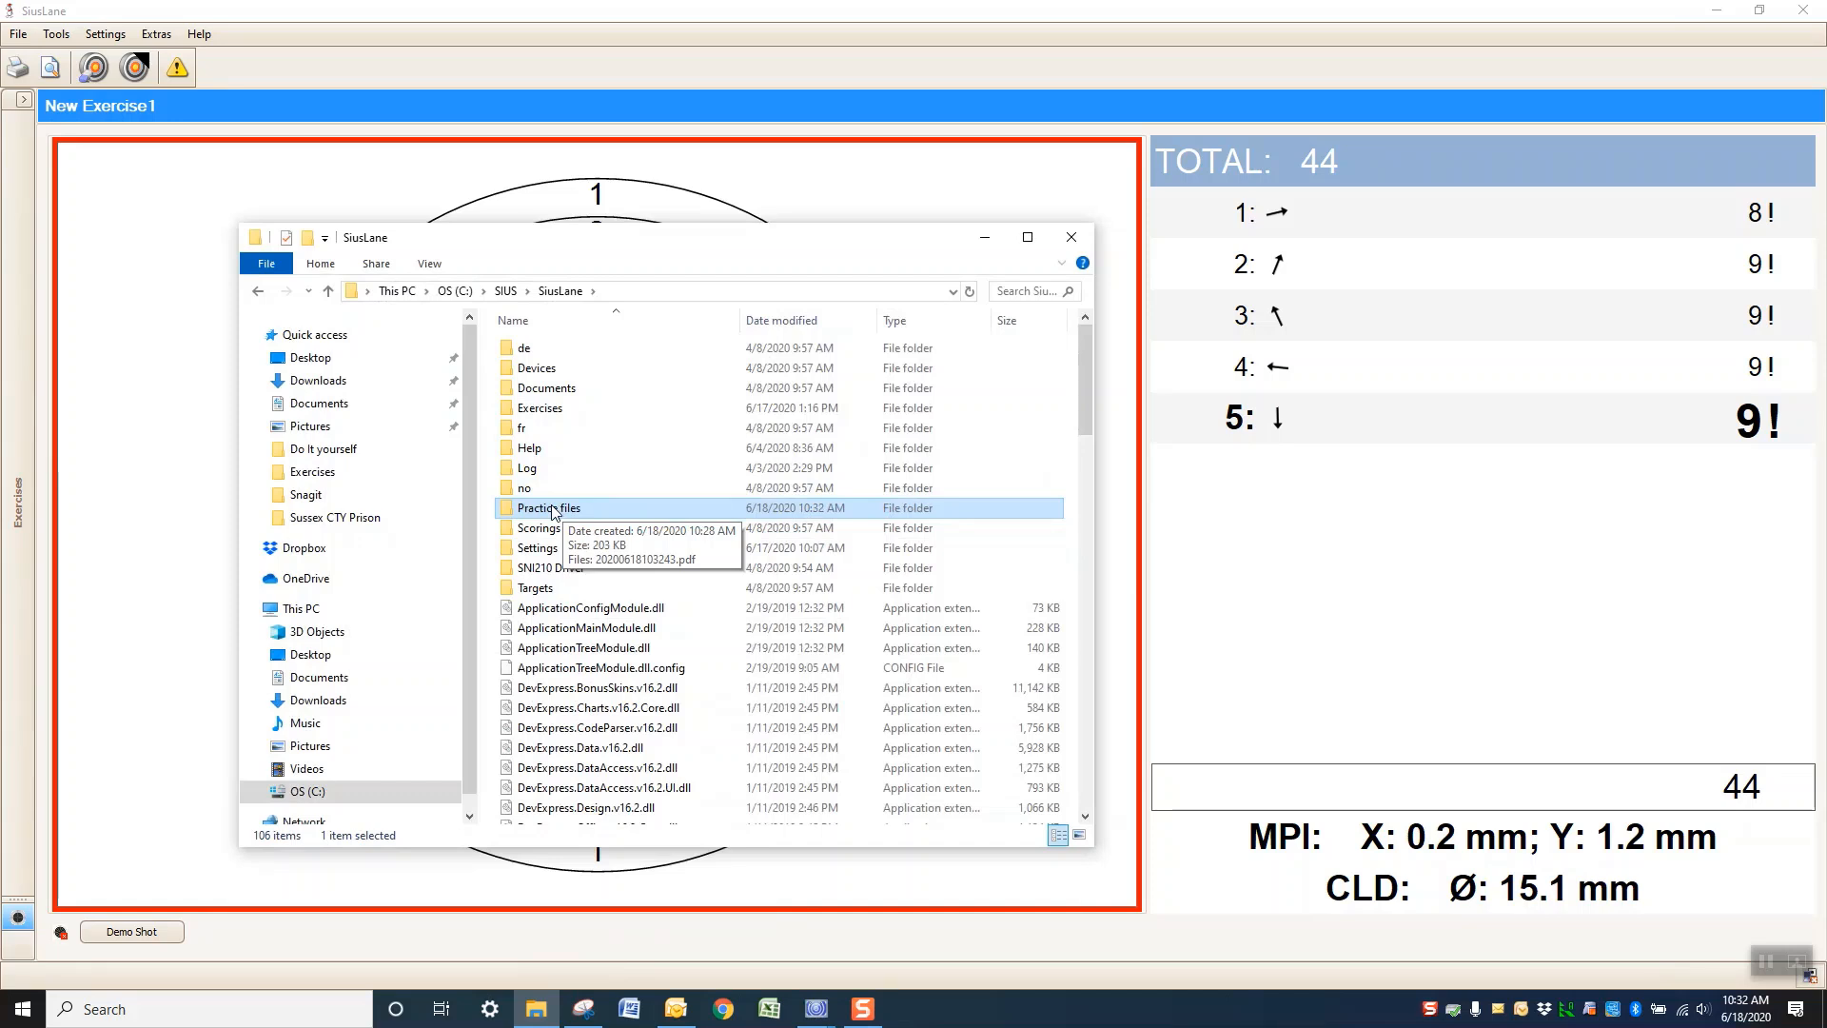
pyautogui.doubleClick(552, 507)
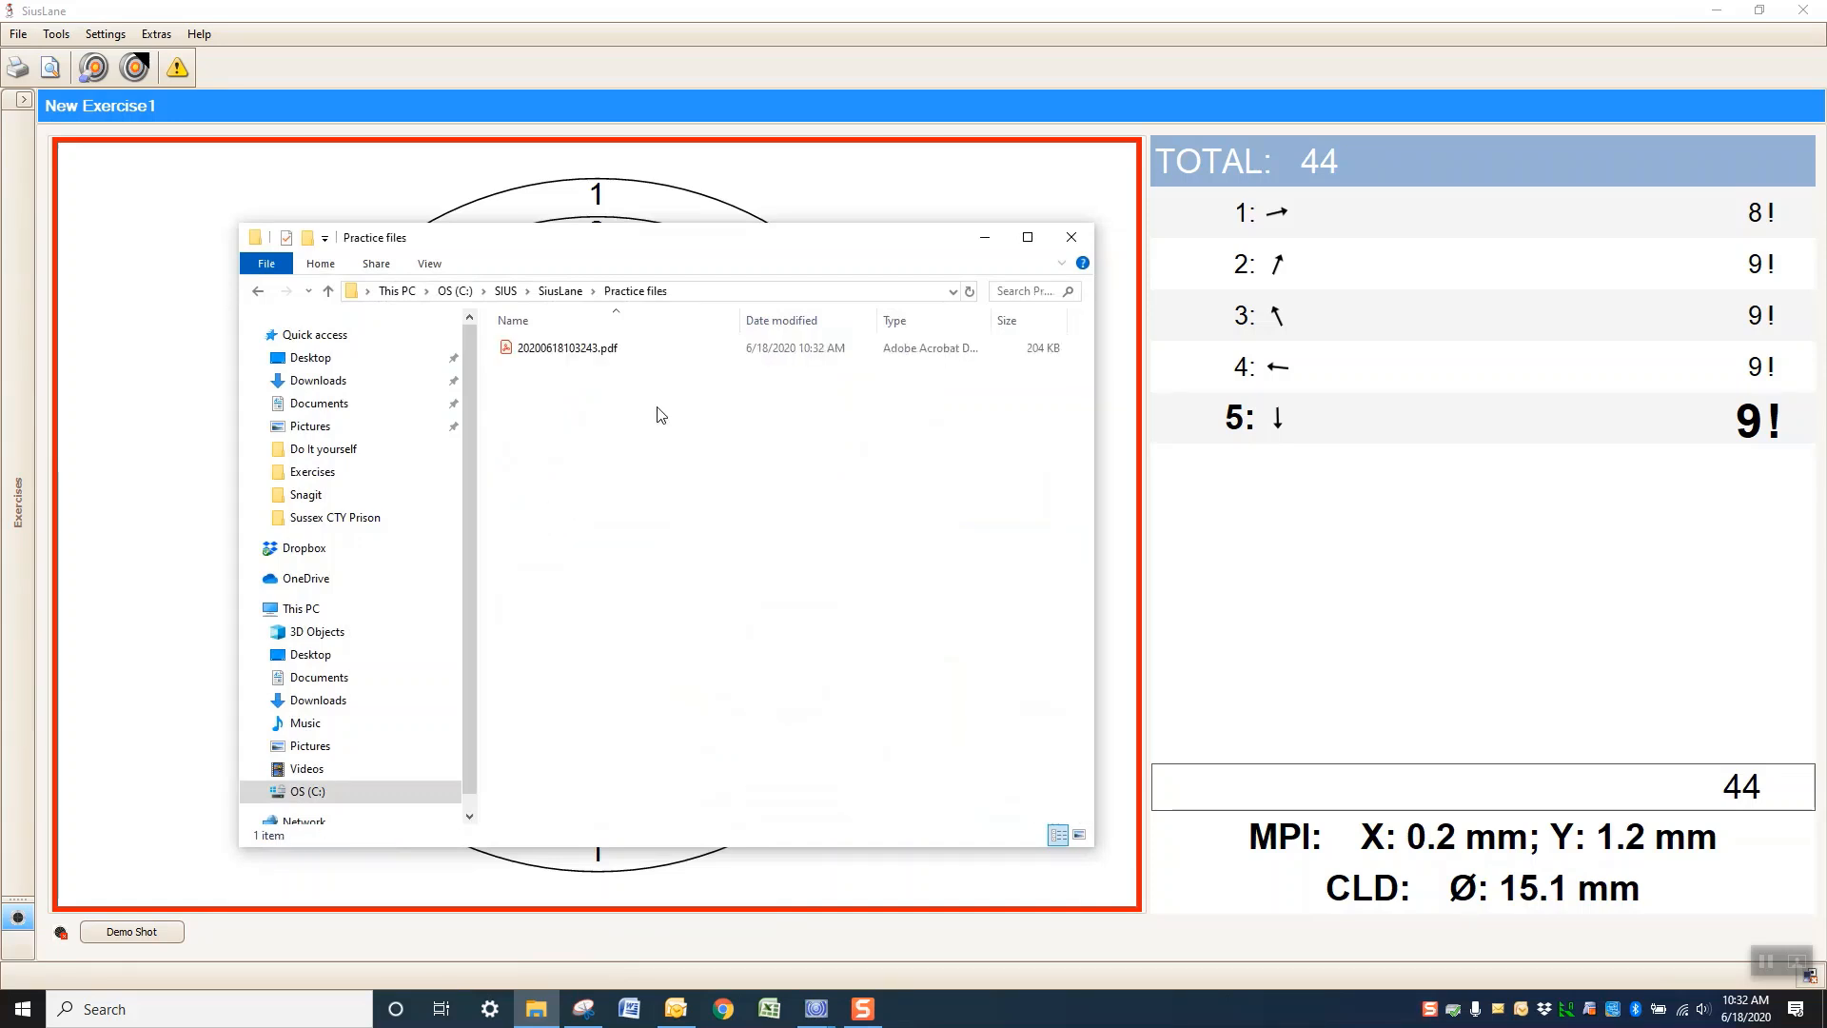
# - Open the exported report 20200618103243.pdf, review its totals, target plots and series results, close it, and return to SiusLane
pyautogui.doubleClick(548, 350)
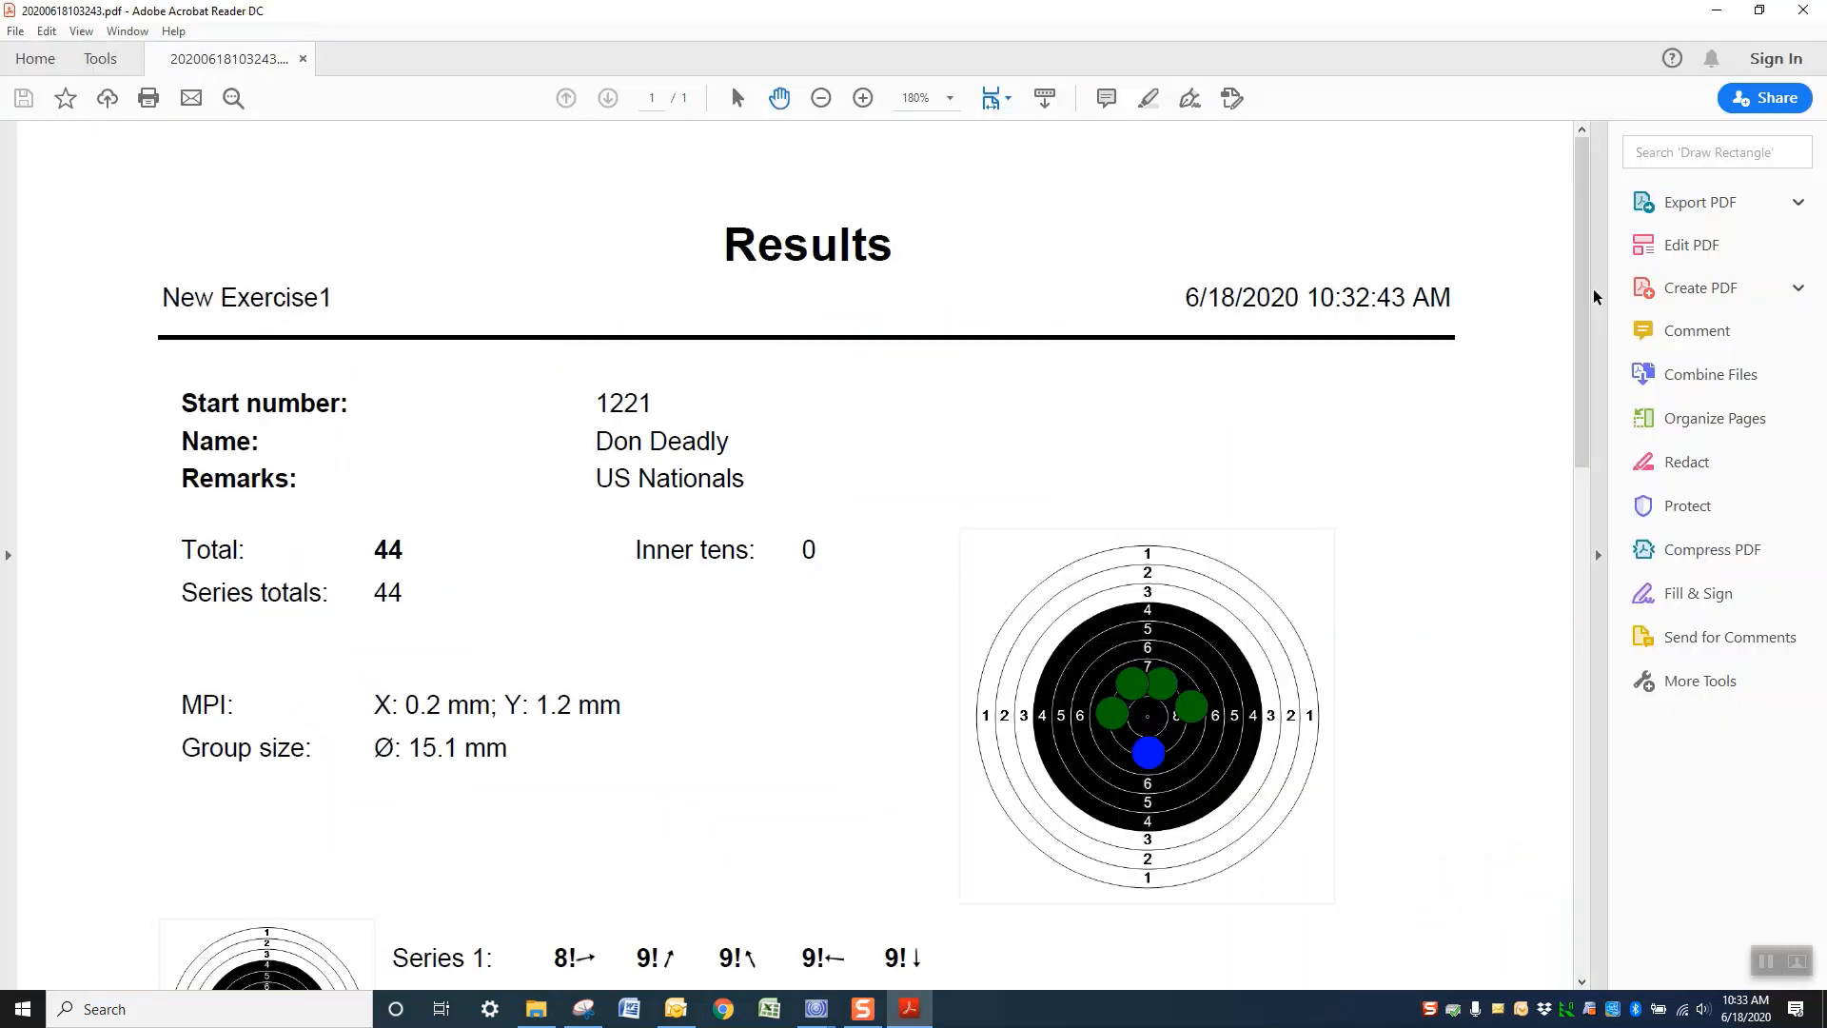
pyautogui.moveTo(1584, 304); pyautogui.dragTo(1587, 395)
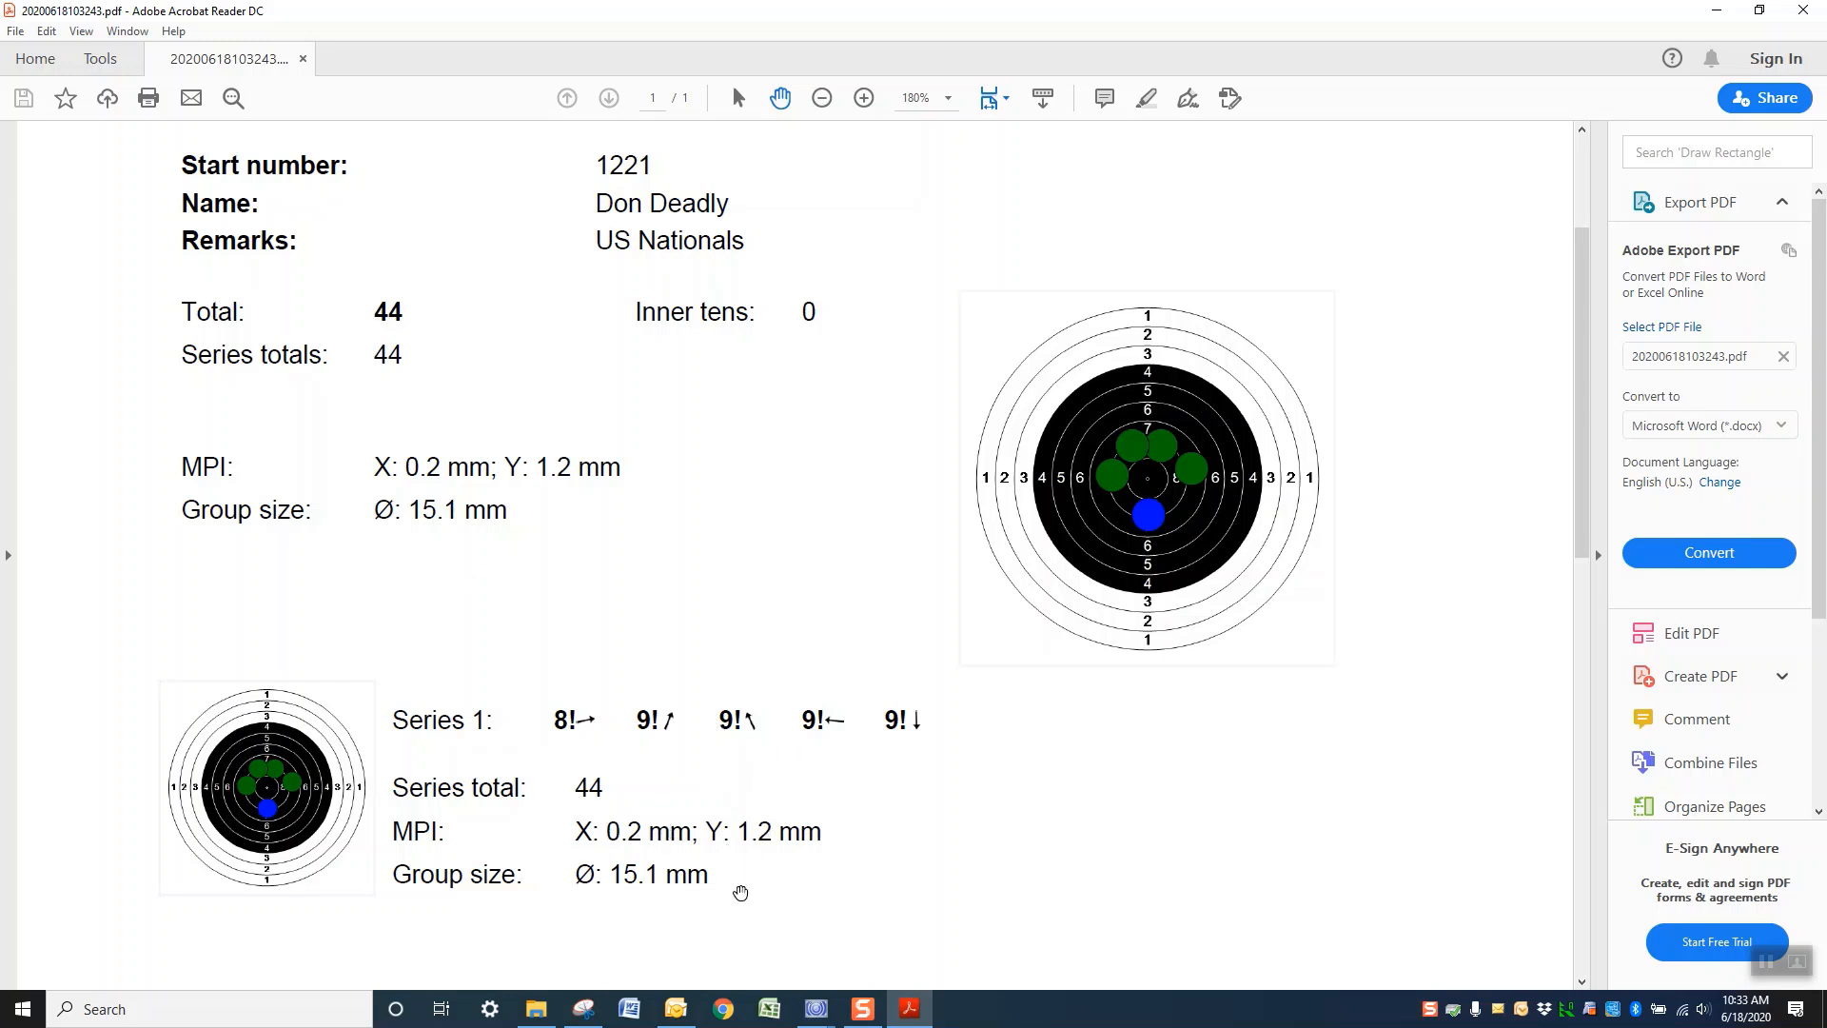
pyautogui.moveTo(1582, 510); pyautogui.dragTo(1586, 569)
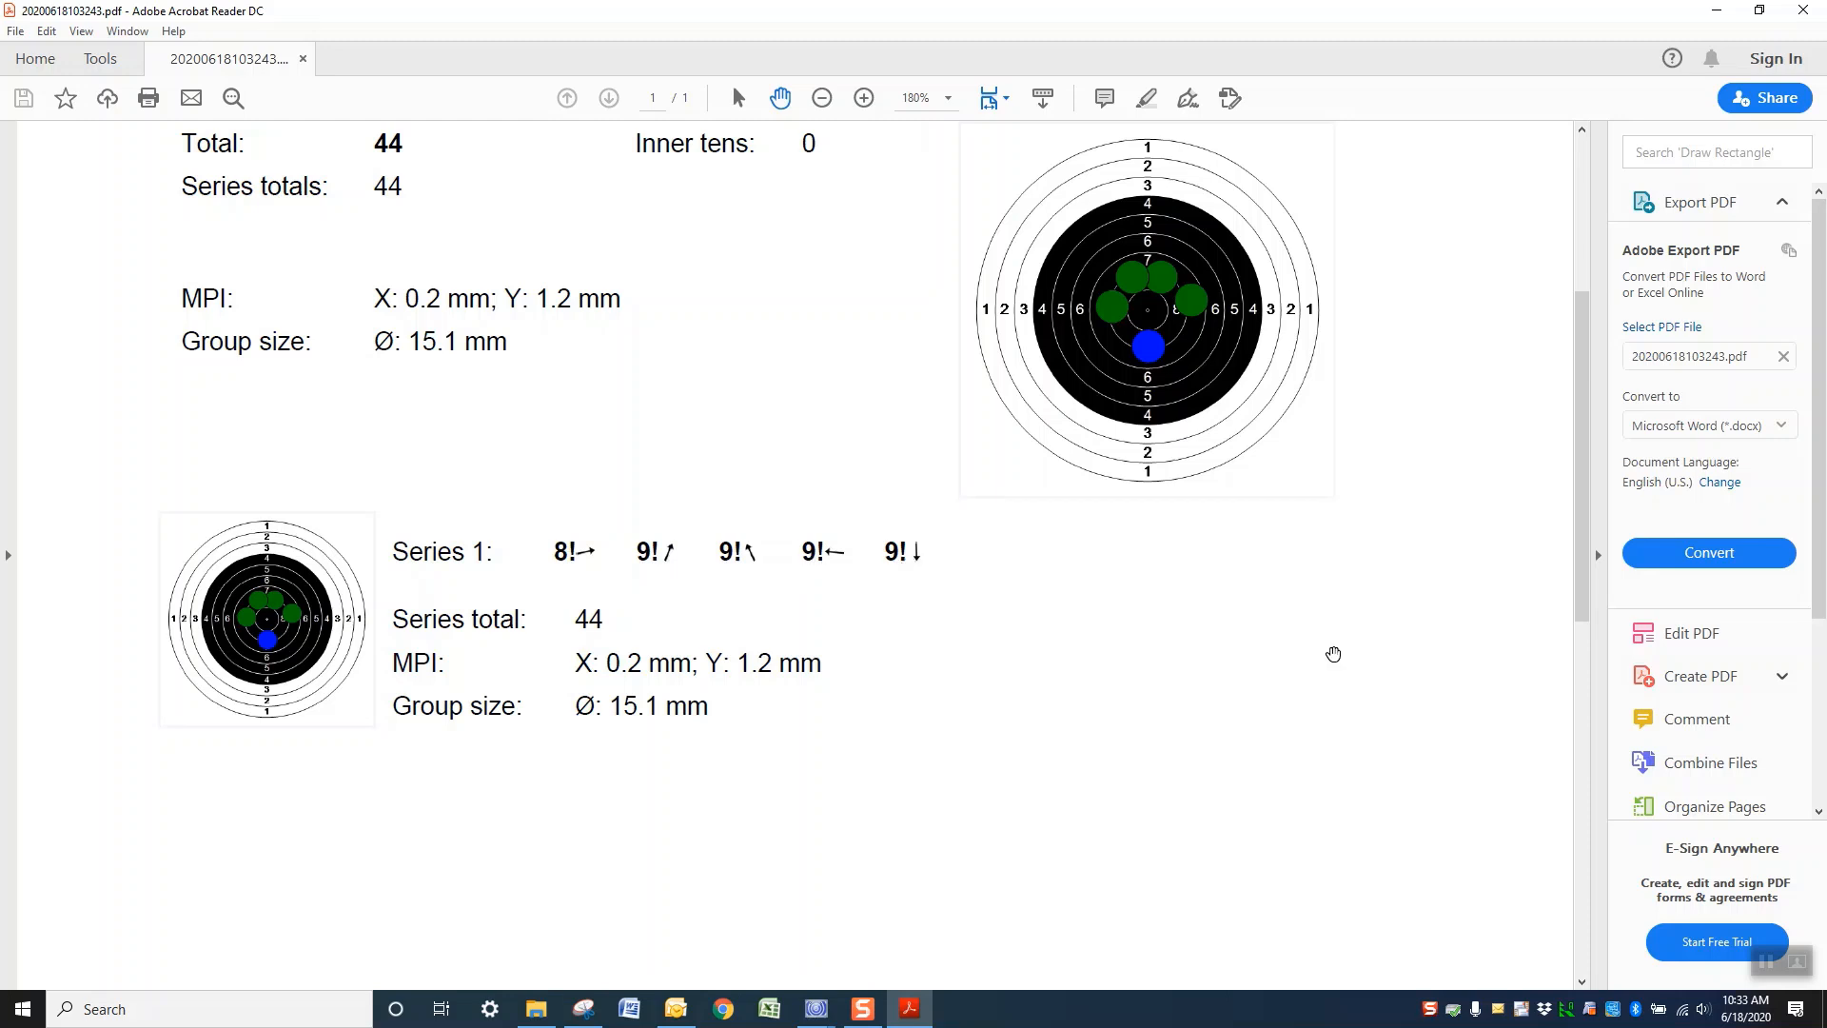
pyautogui.moveTo(1581, 504); pyautogui.dragTo(1560, 327)
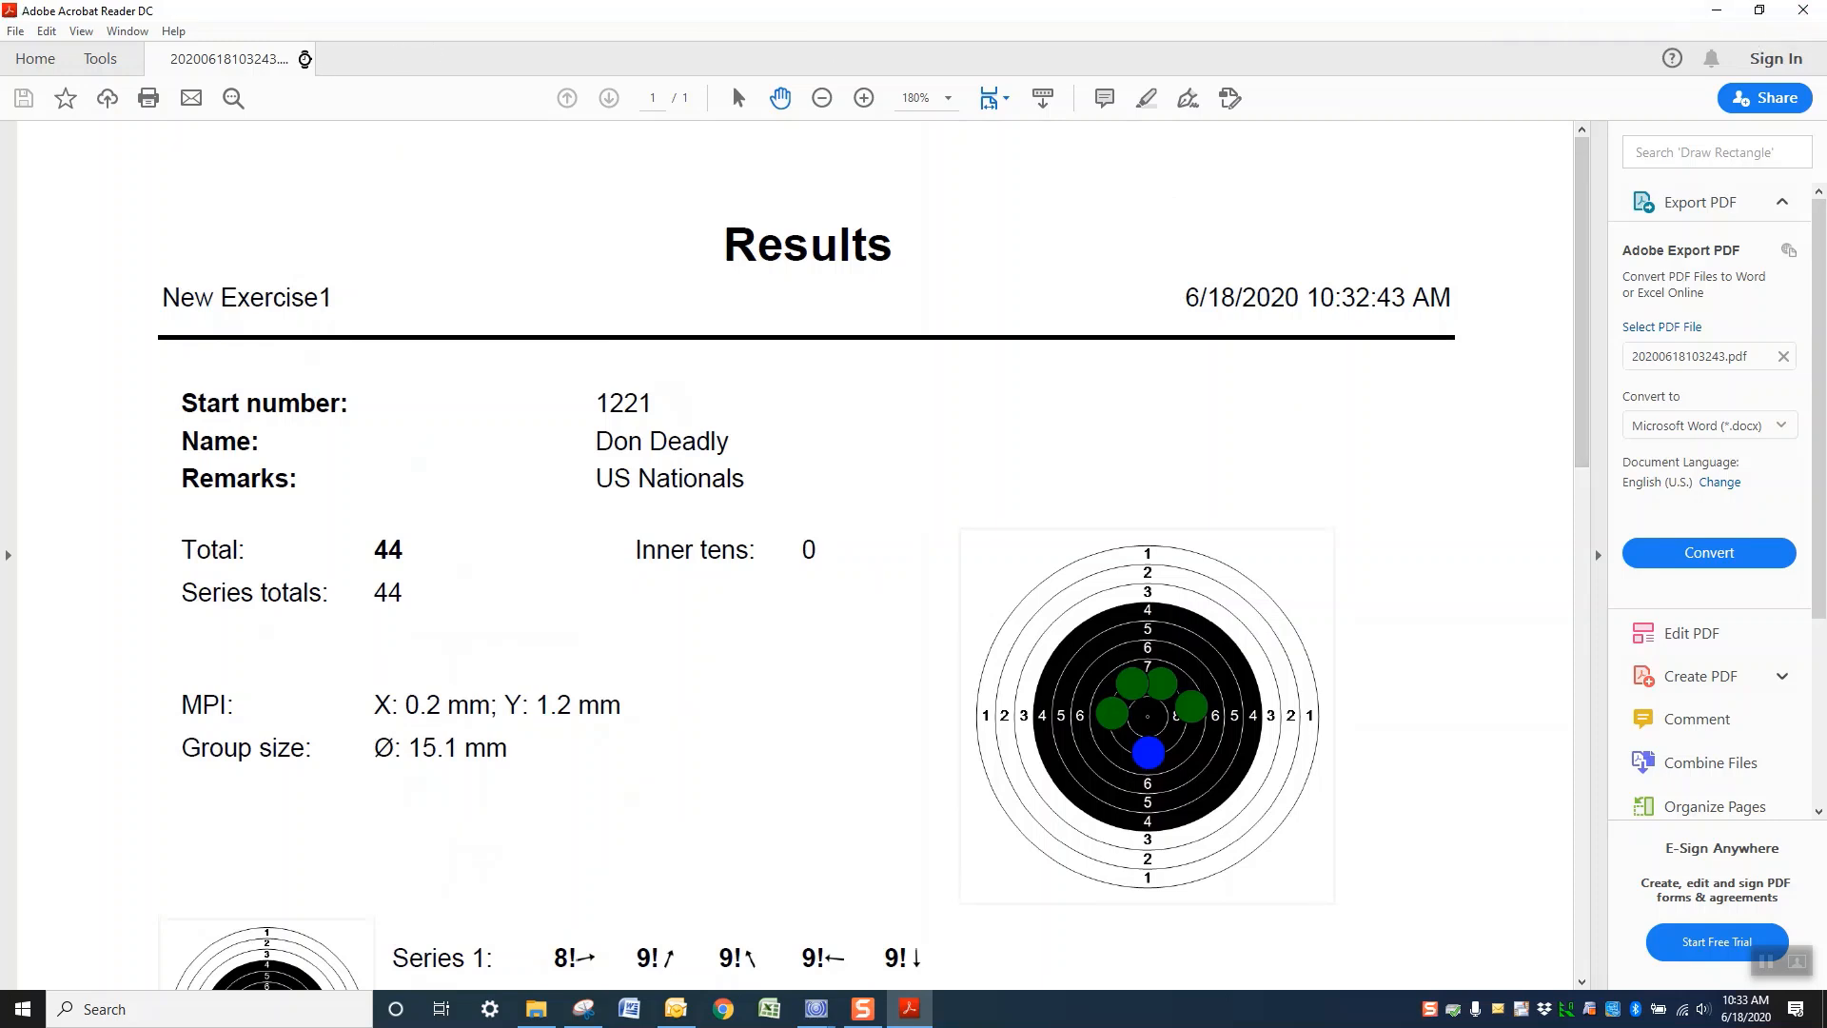
pyautogui.click(305, 59)
pyautogui.click(1716, 12)
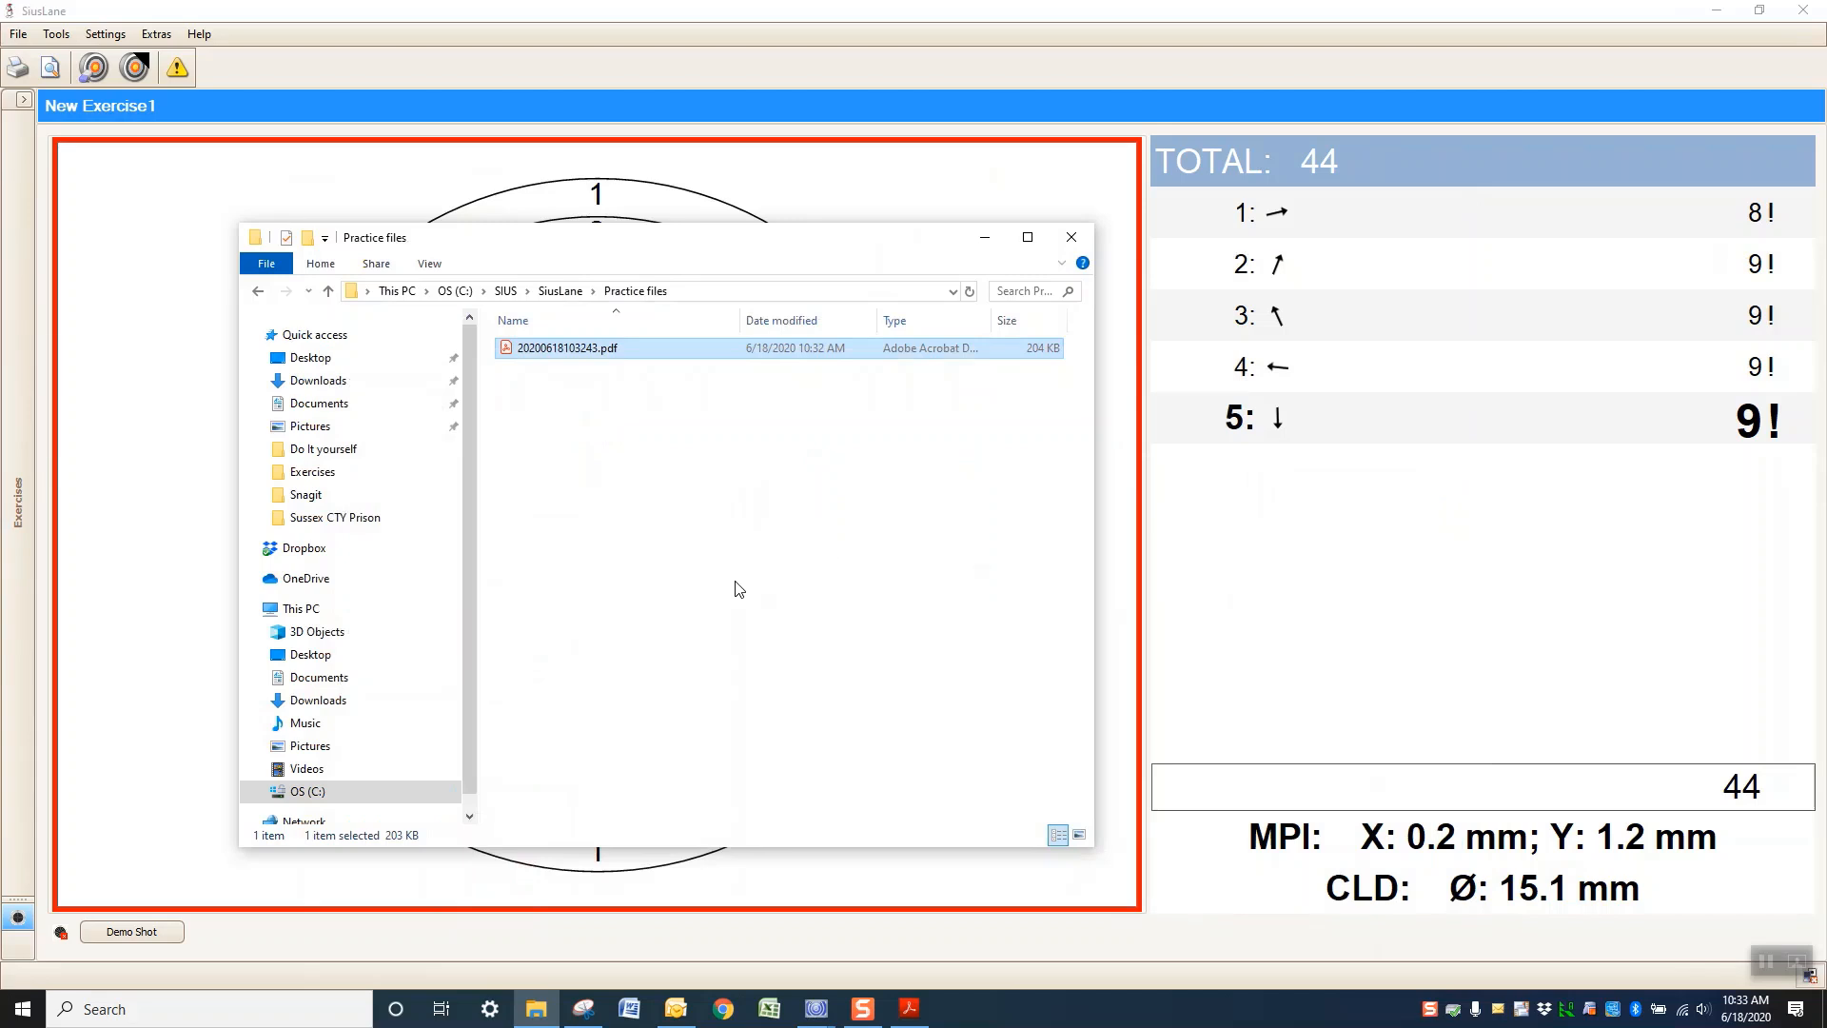
pyautogui.click(989, 242)
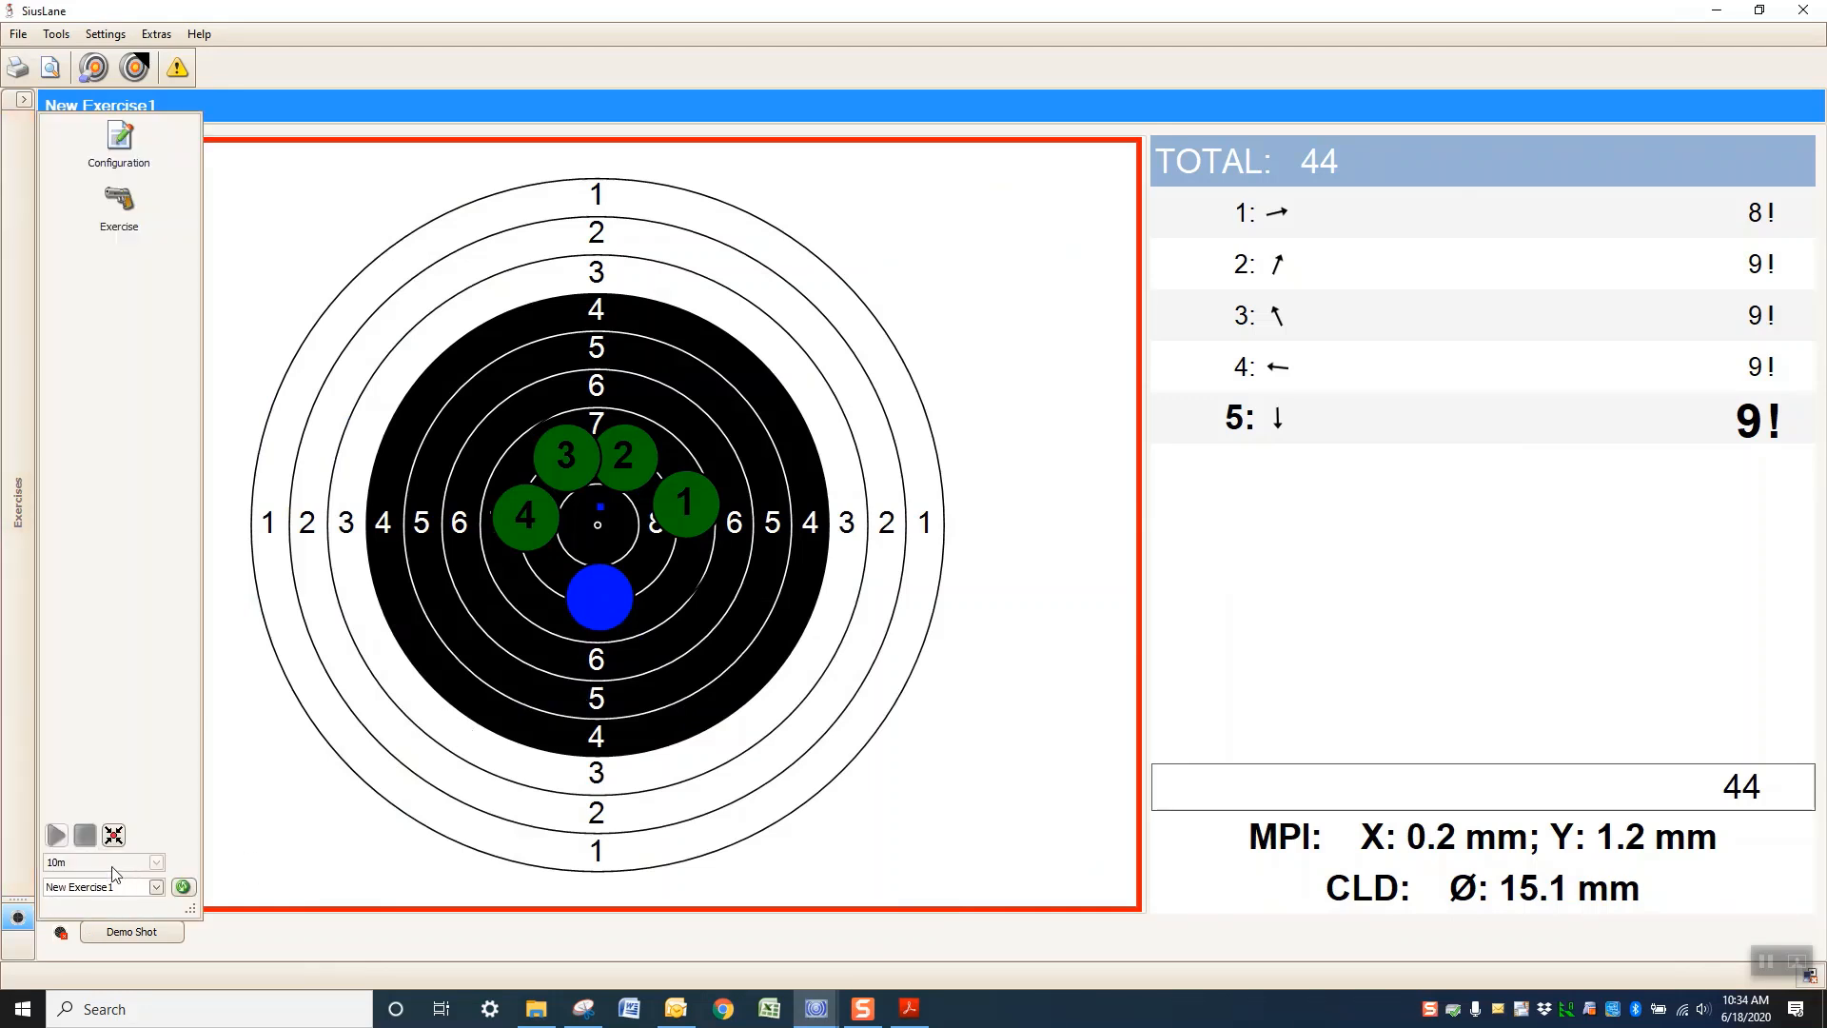
# - Restart New Exercise1 and fire five demo shots into the centre of the target
pyautogui.click(56, 834)
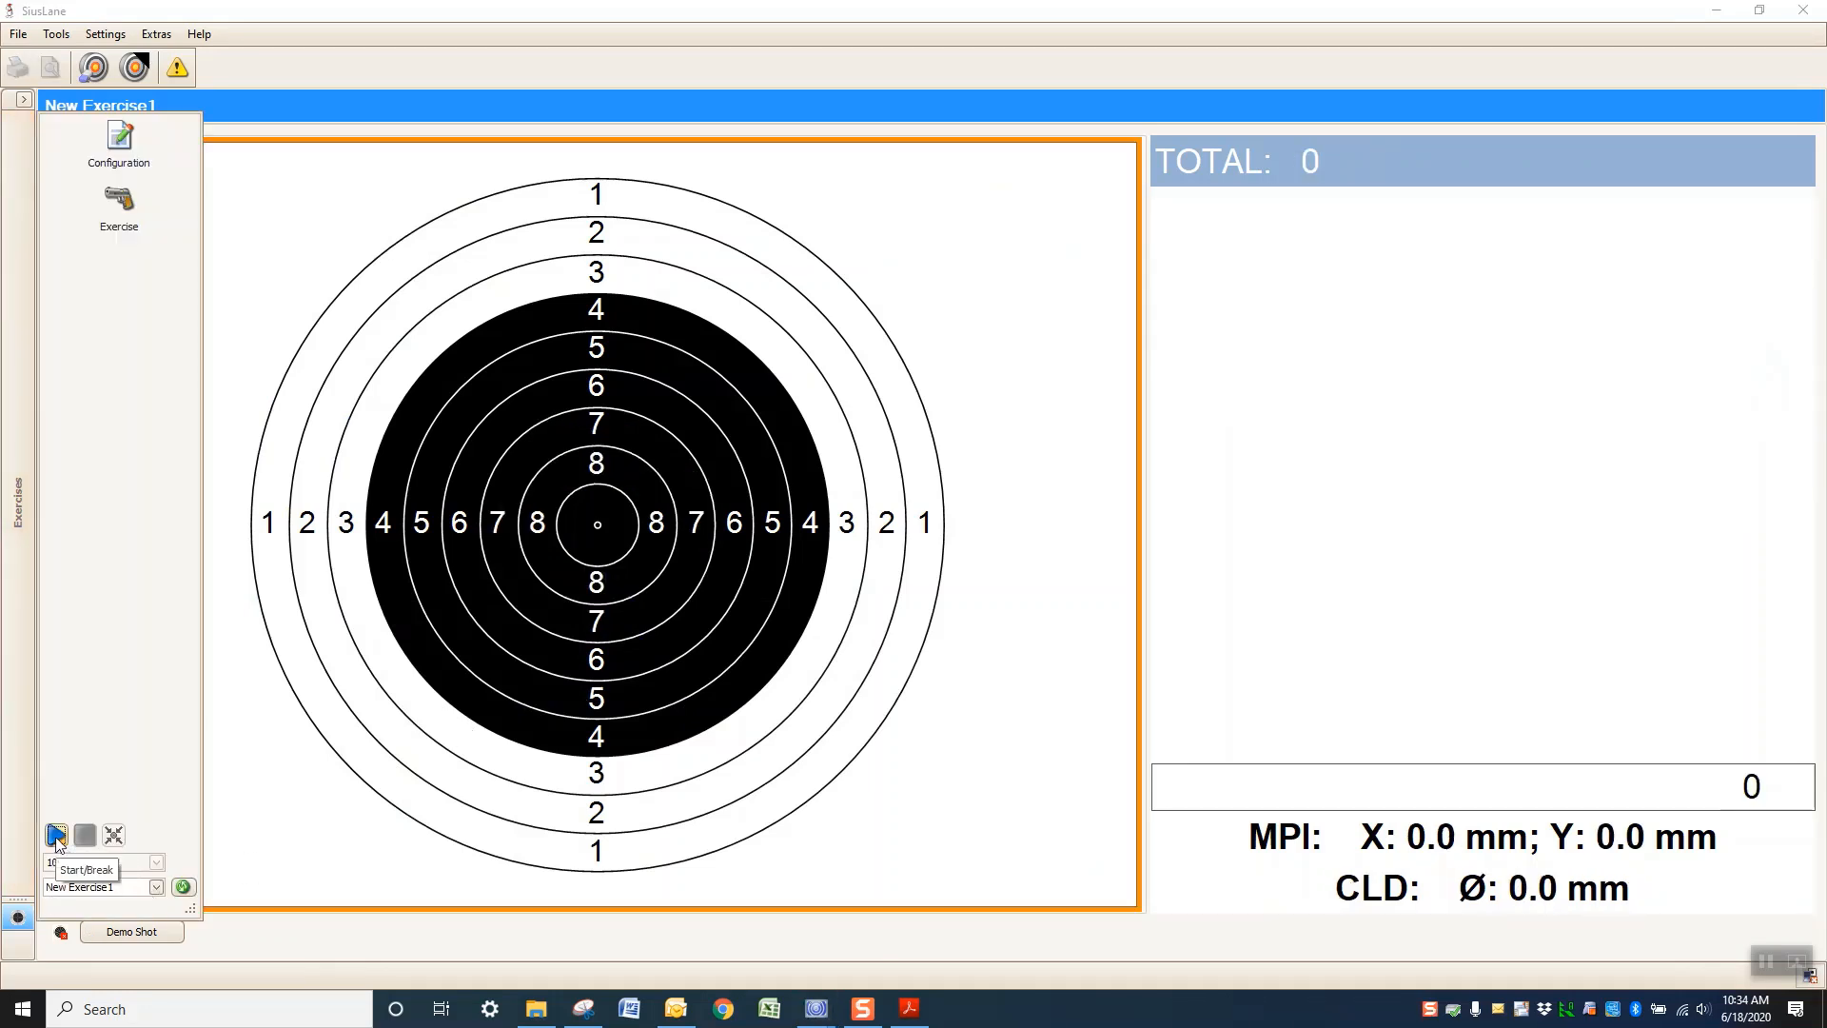
pyautogui.click(57, 835)
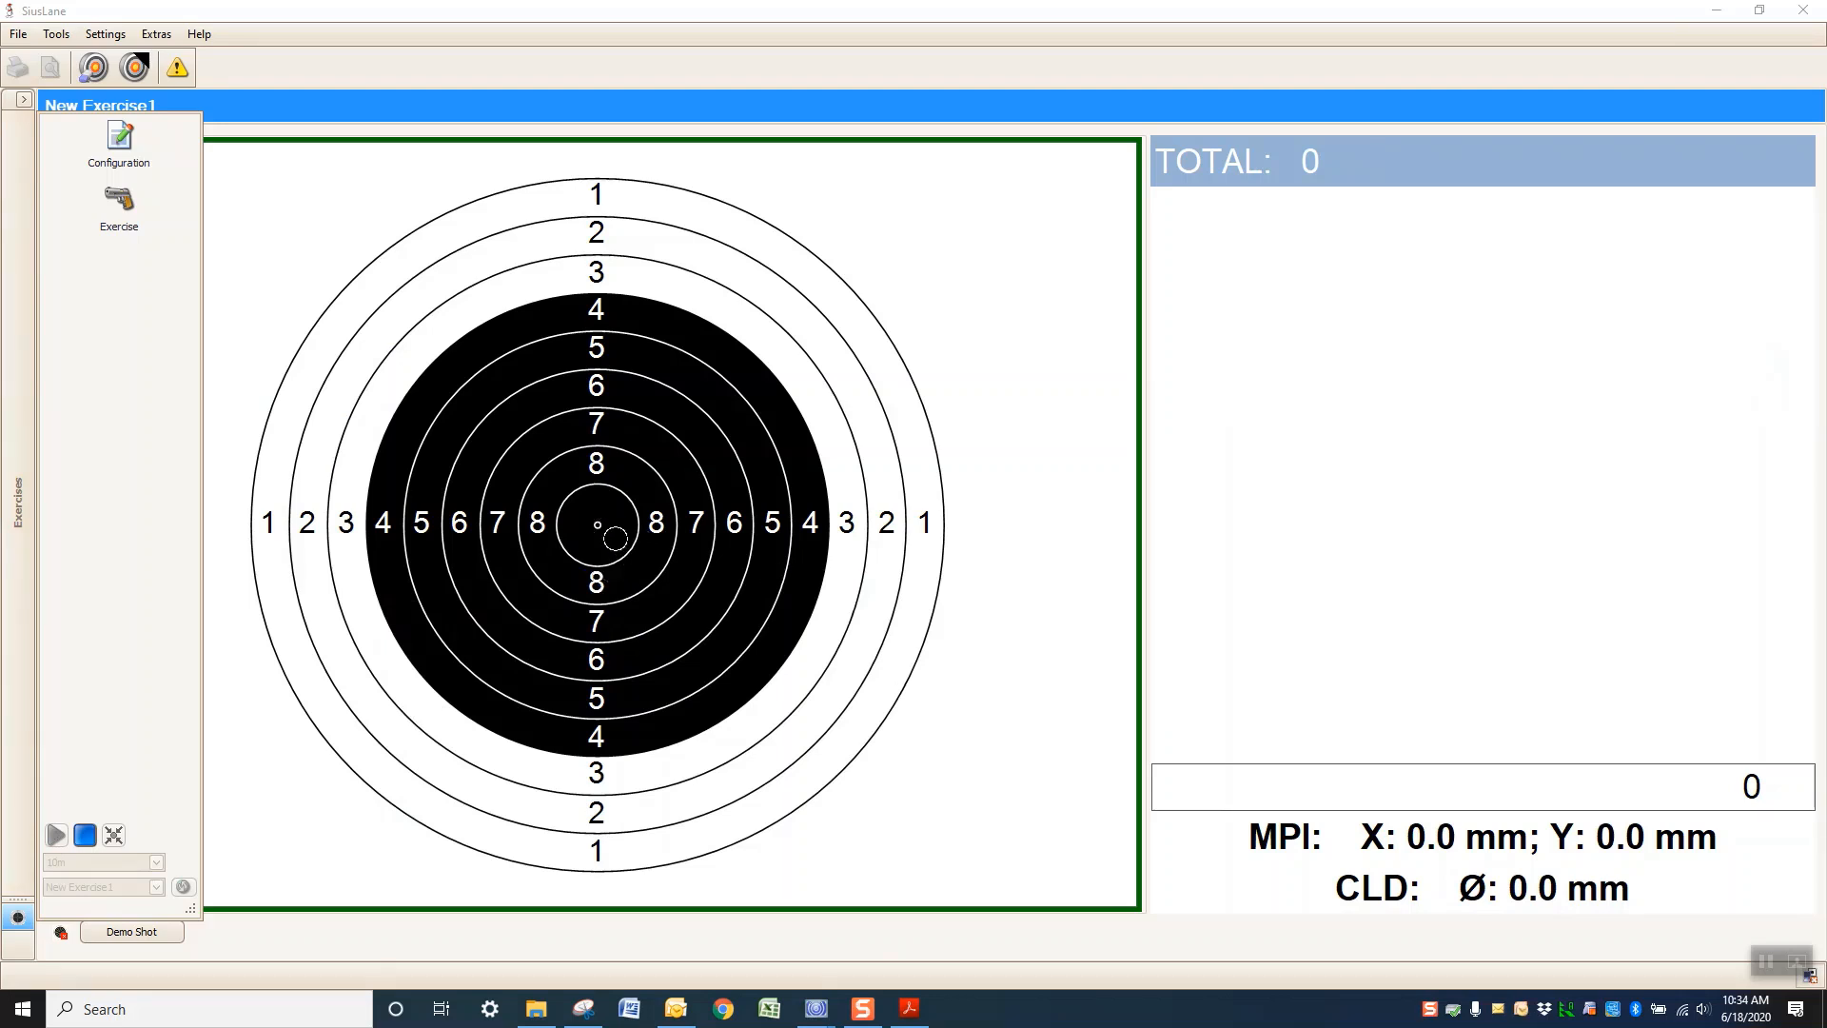
pyautogui.click(606, 533)
pyautogui.click(606, 530)
pyautogui.click(605, 528)
pyautogui.click(604, 525)
pyautogui.click(604, 521)
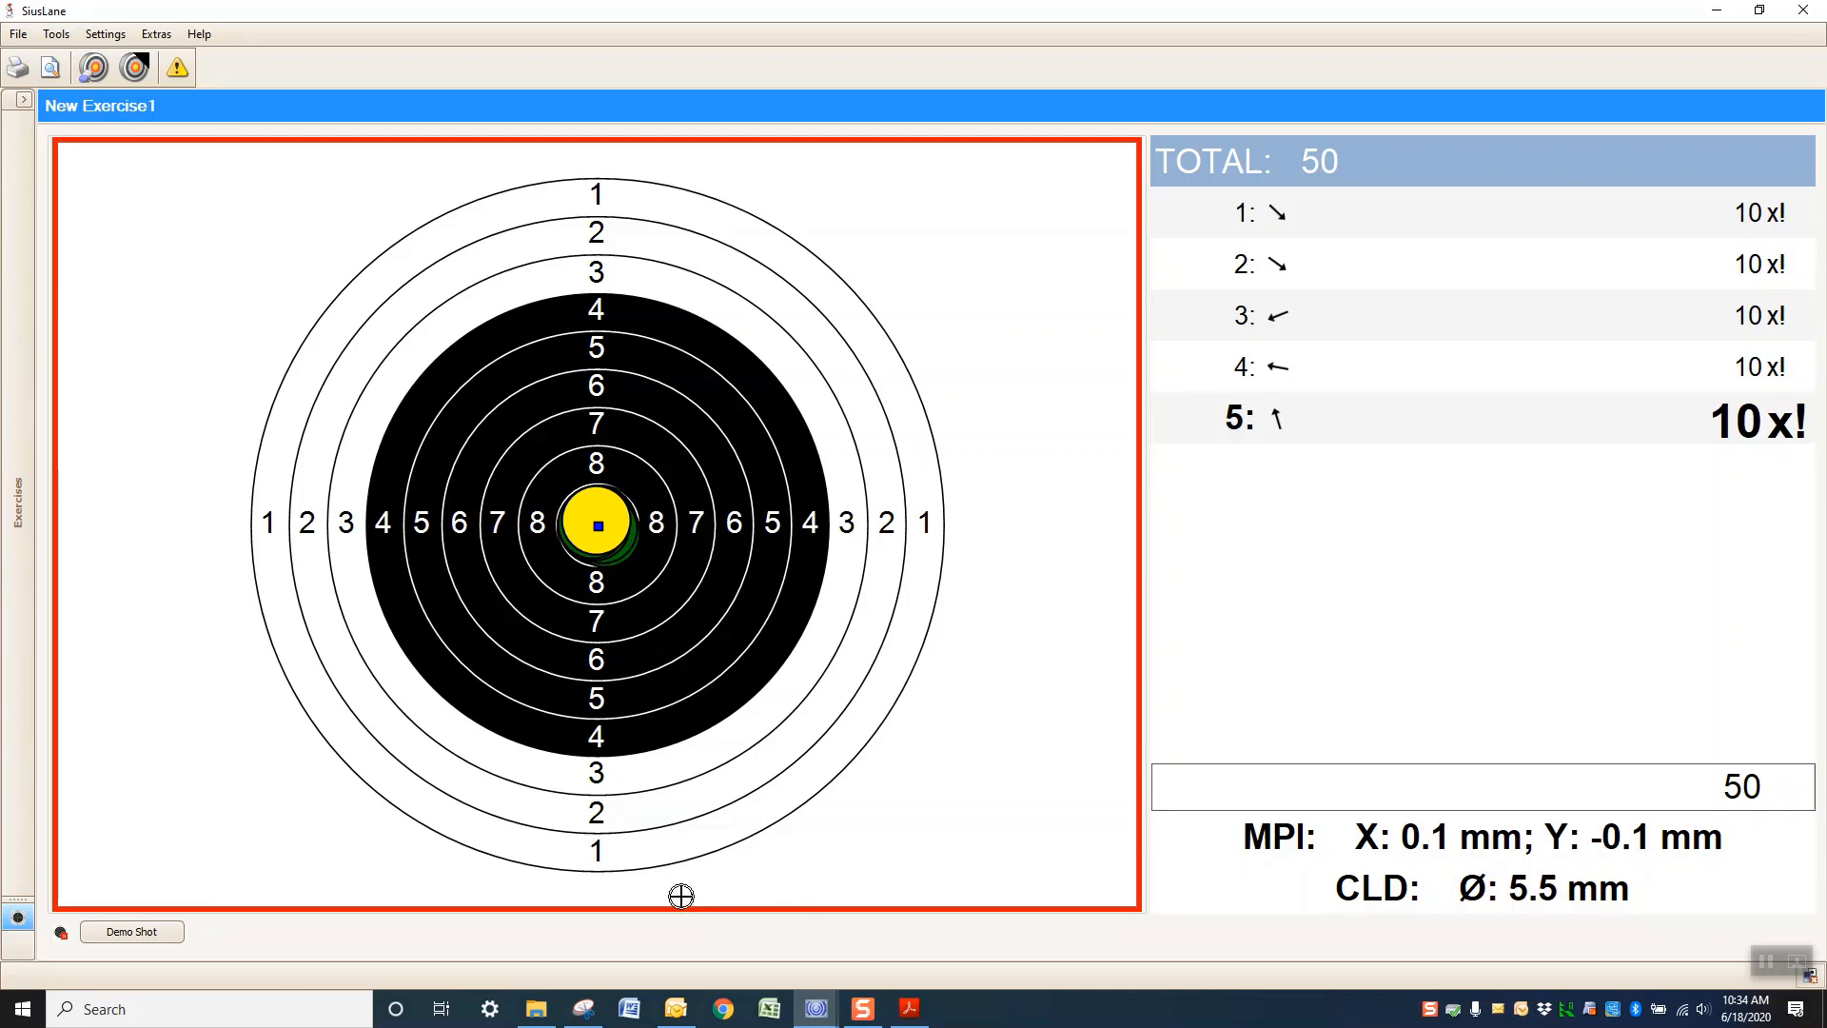
# - Check the Practice files folder in File Explorer for the second exported report, and return to SiusLane
pyautogui.click(537, 1007)
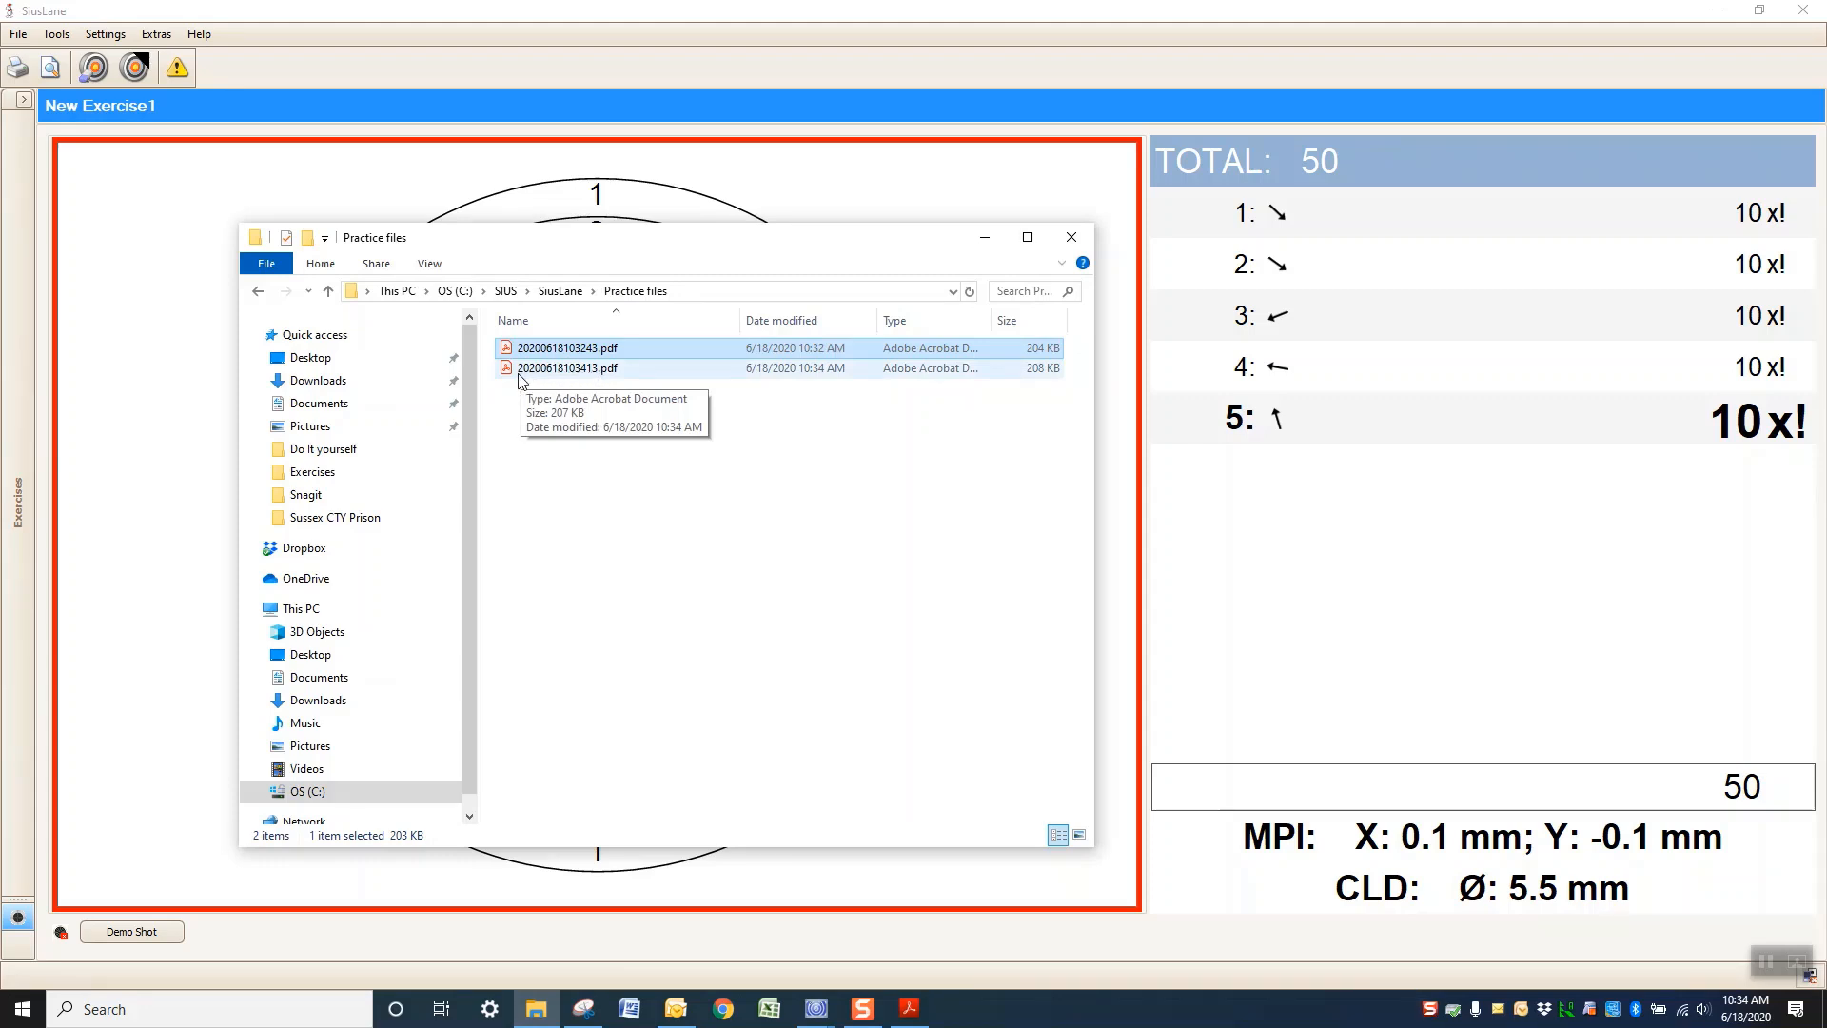
pyautogui.click(985, 238)
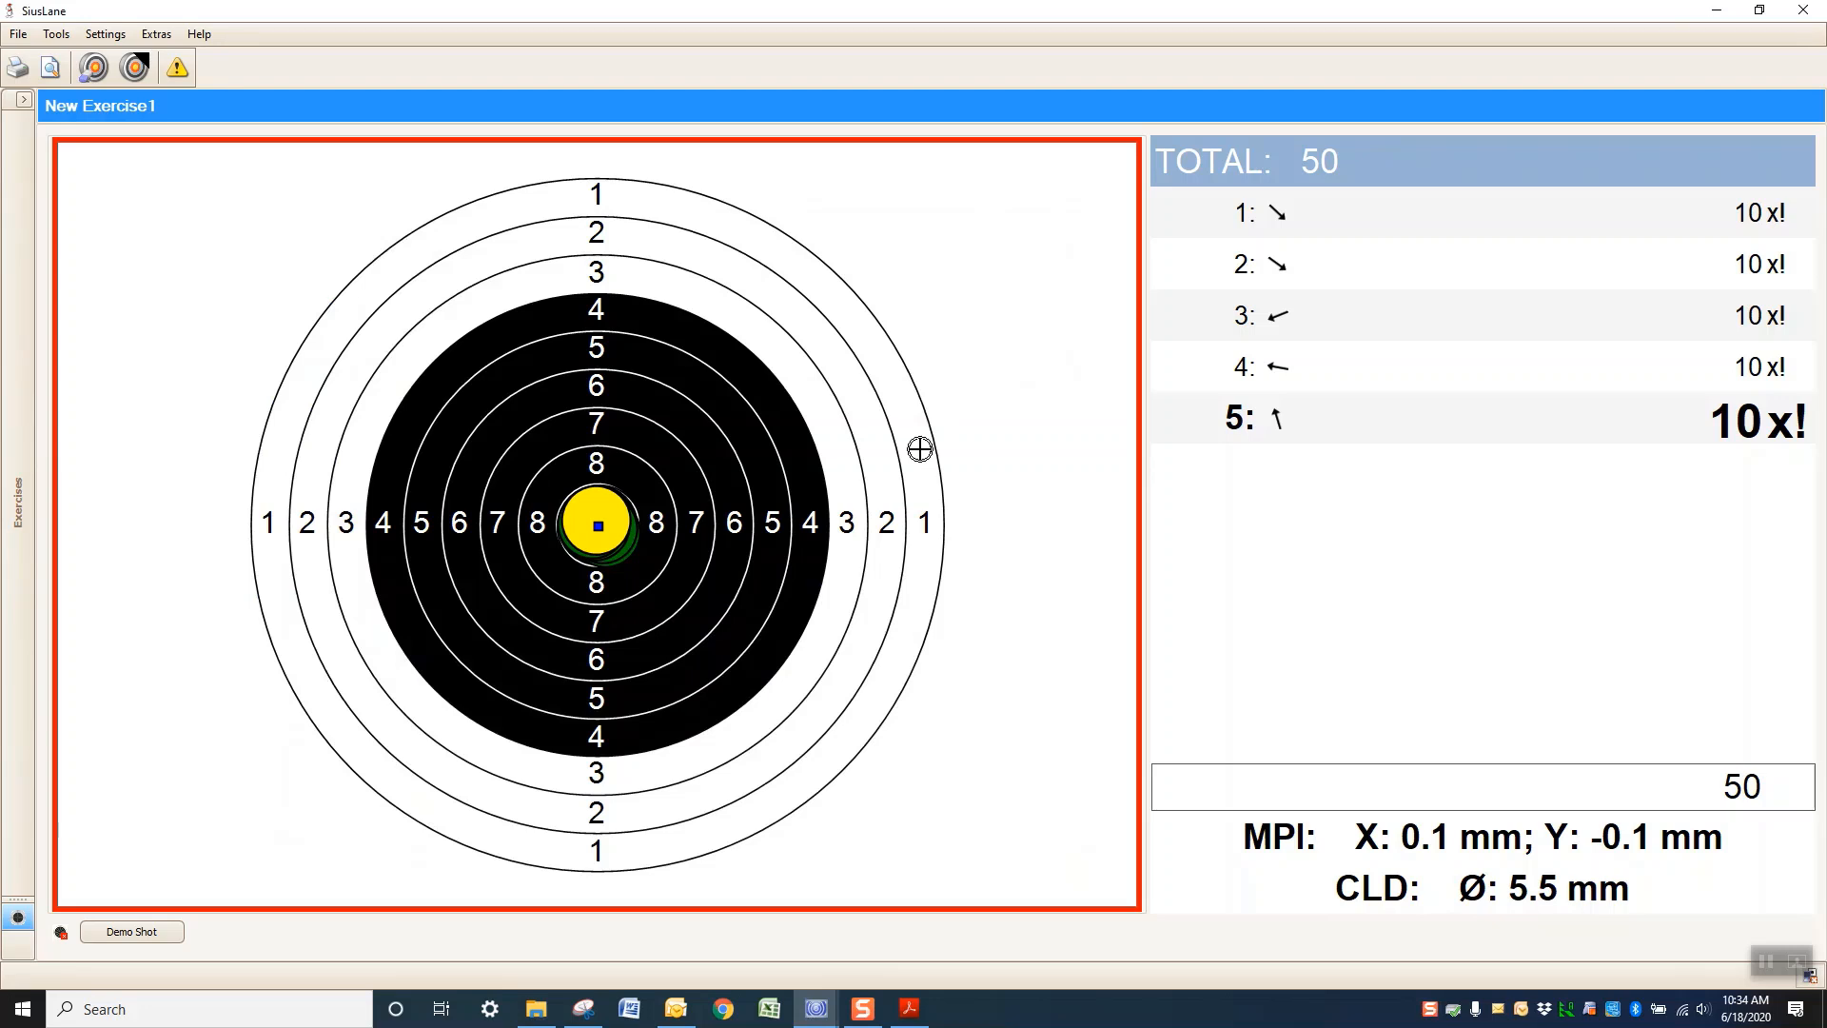